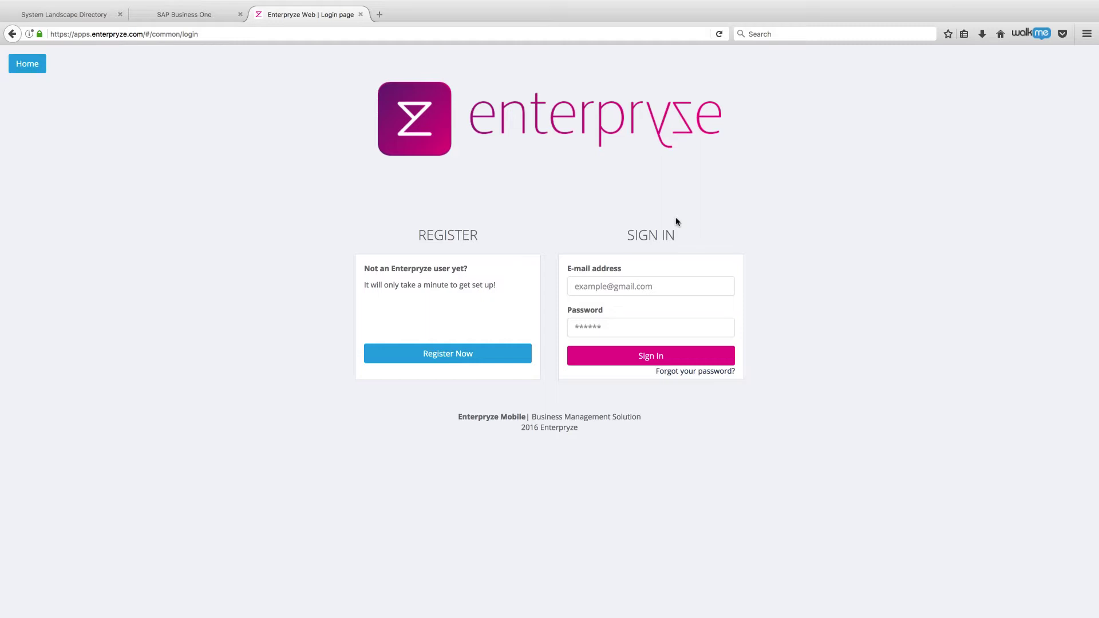
Step: Sign in with the saved credentials and switch to the OEC Computers AU - HANA company
{"action": "left_click", "coordinate": [659, 287]}
{"action": "left_click", "coordinate": [639, 322]}
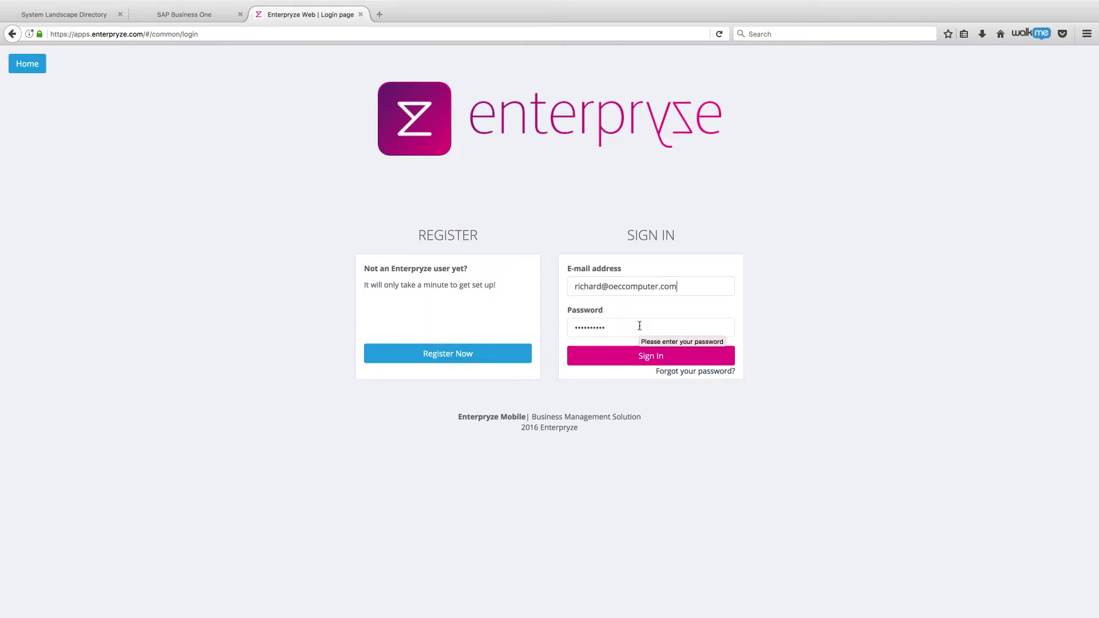
{"action": "left_click", "coordinate": [643, 356]}
{"action": "left_click", "coordinate": [69, 311]}
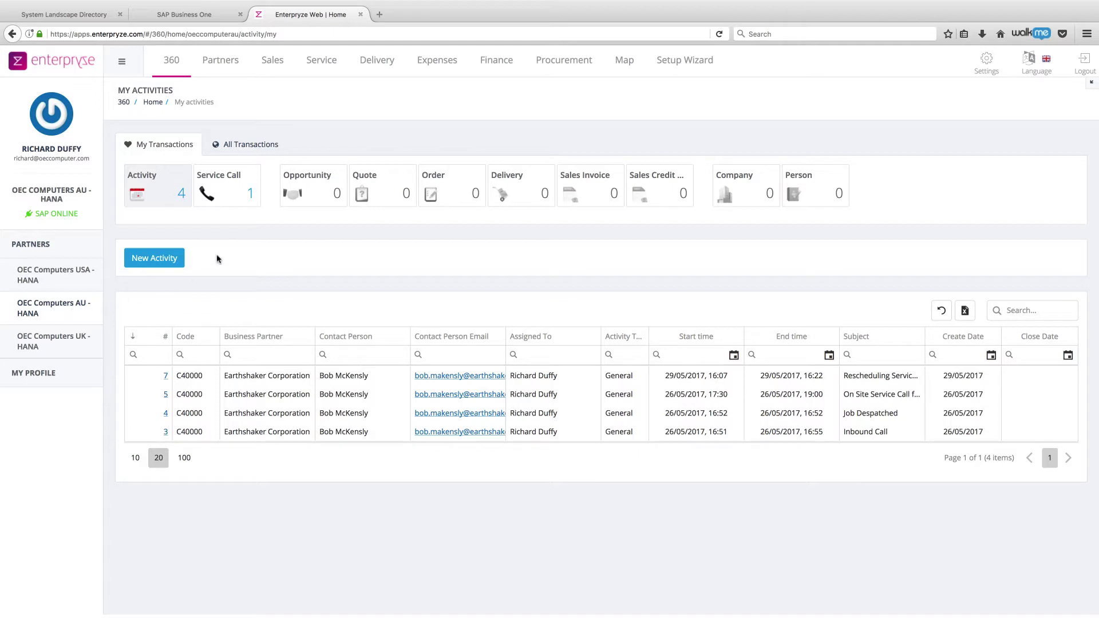
Step: Go to the Service area and start a blank new service call
{"action": "left_click", "coordinate": [324, 63]}
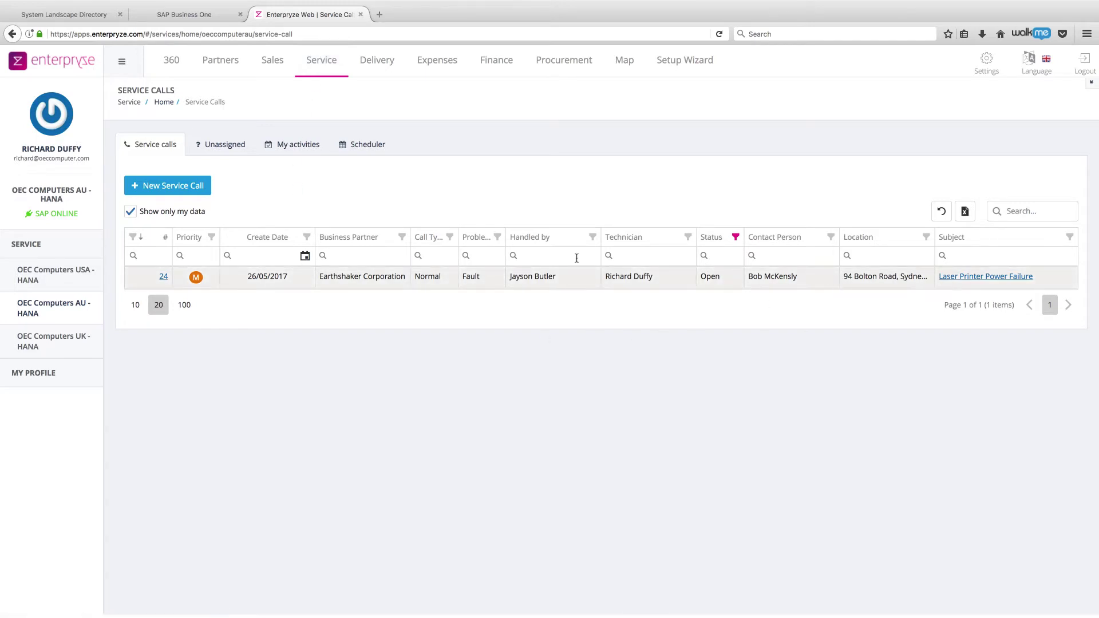
{"action": "left_click", "coordinate": [182, 188]}
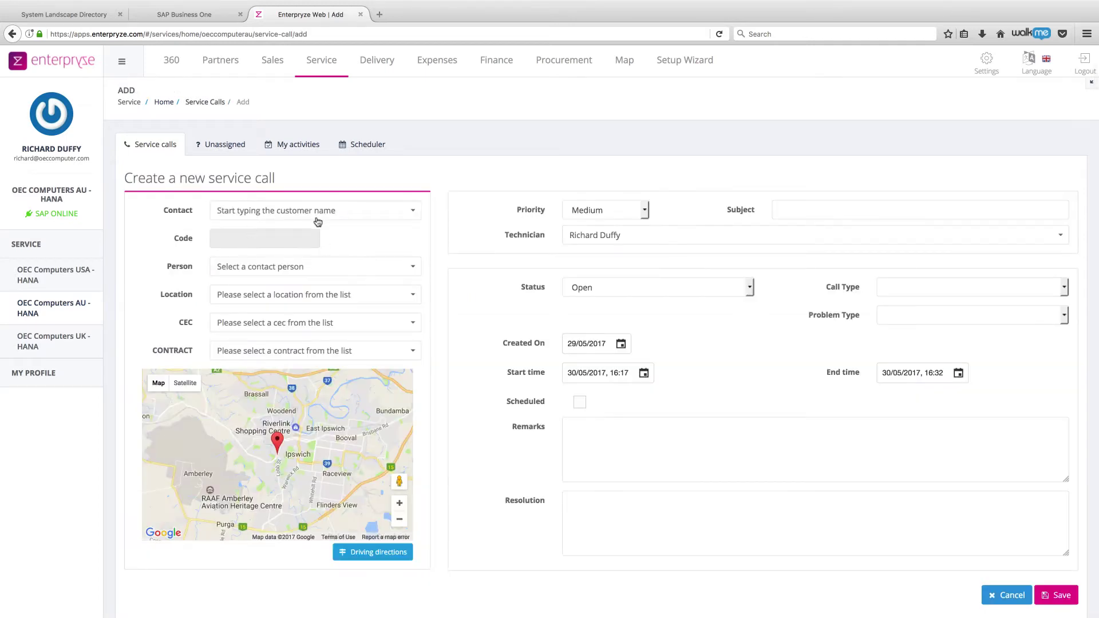
Step: Set contact Earthshaker Corporation with its contact person, location Business Partner Address, address Bill To
{"action": "left_click", "coordinate": [323, 213]}
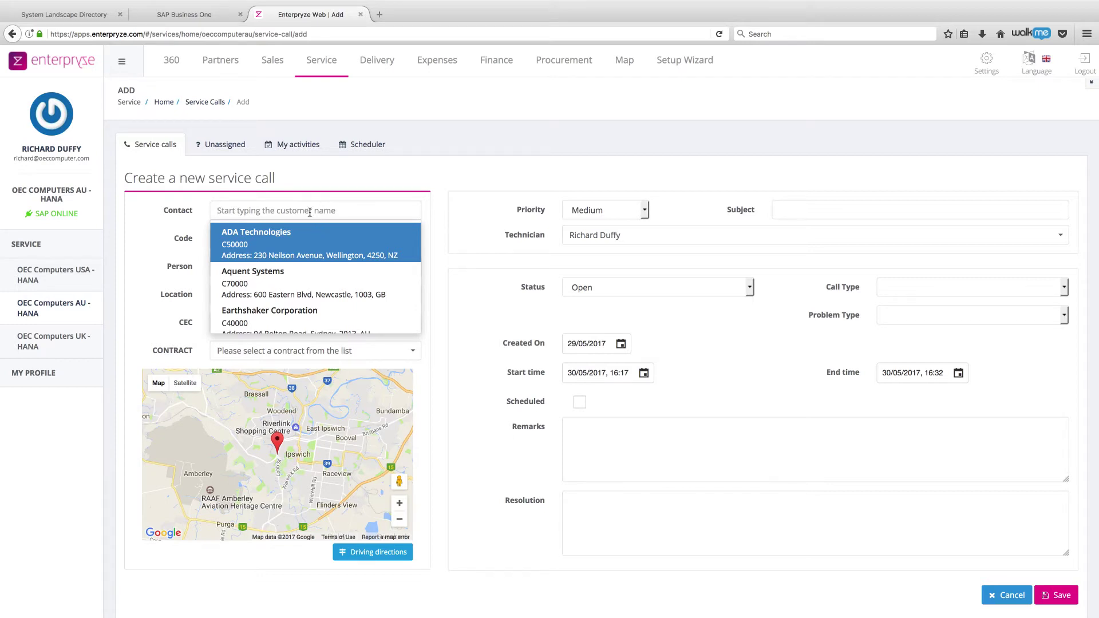
{"action": "type", "text": "Earth"}
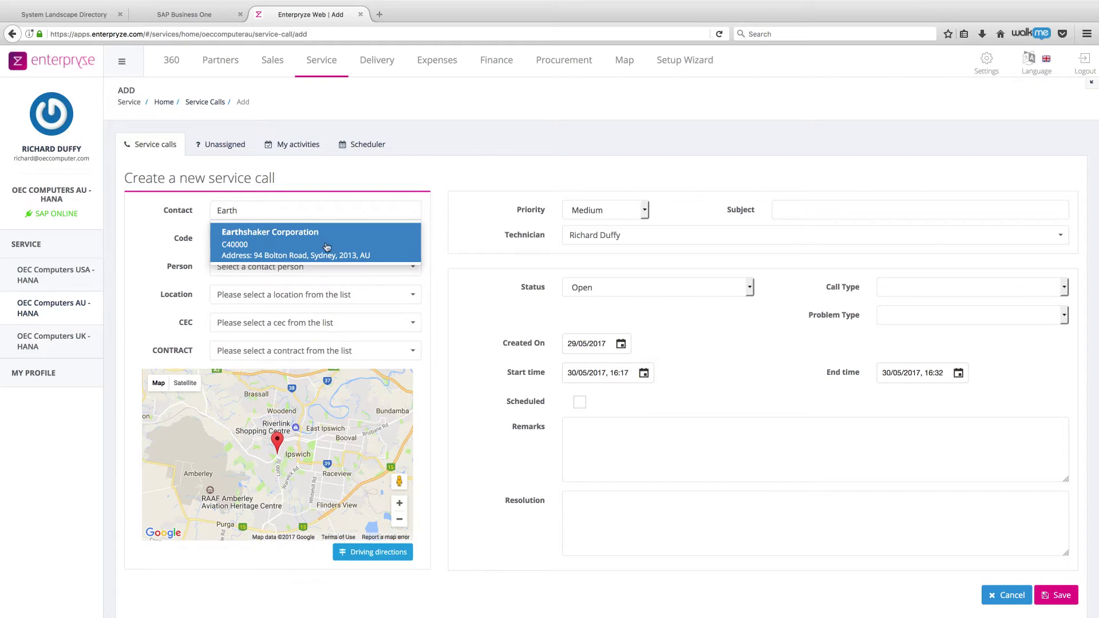
{"action": "left_click", "coordinate": [320, 252]}
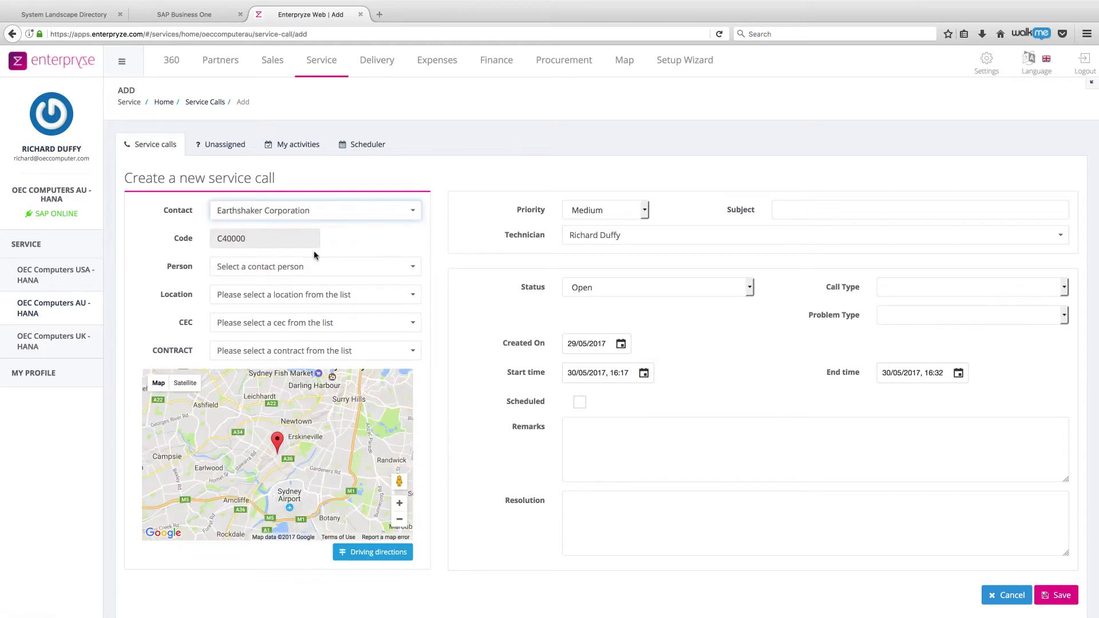
{"action": "left_click", "coordinate": [408, 268]}
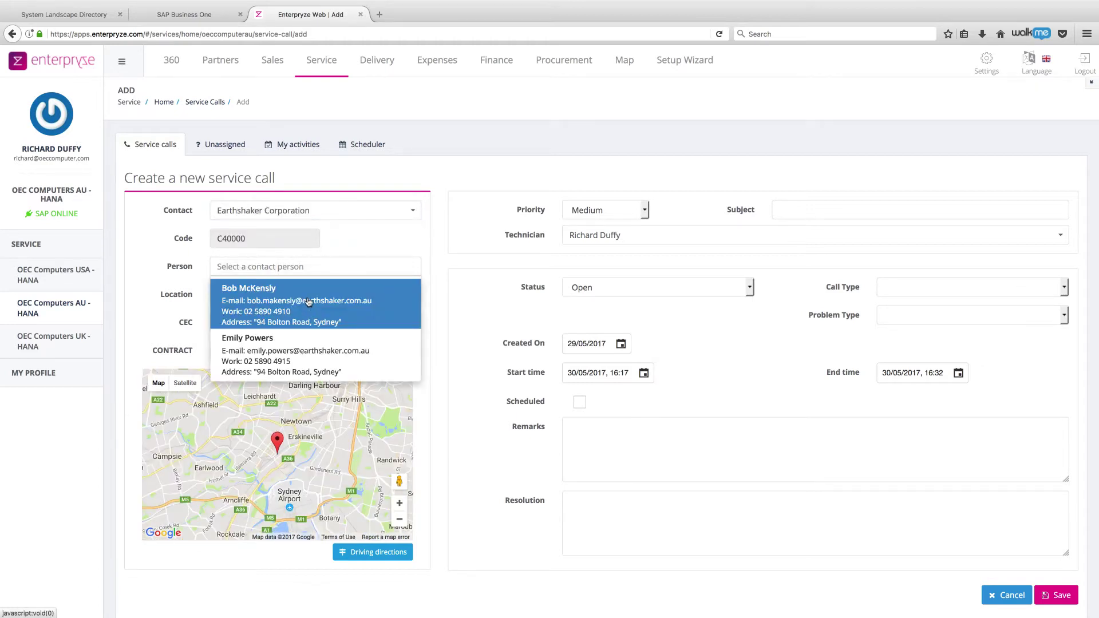
{"action": "left_click", "coordinate": [309, 302]}
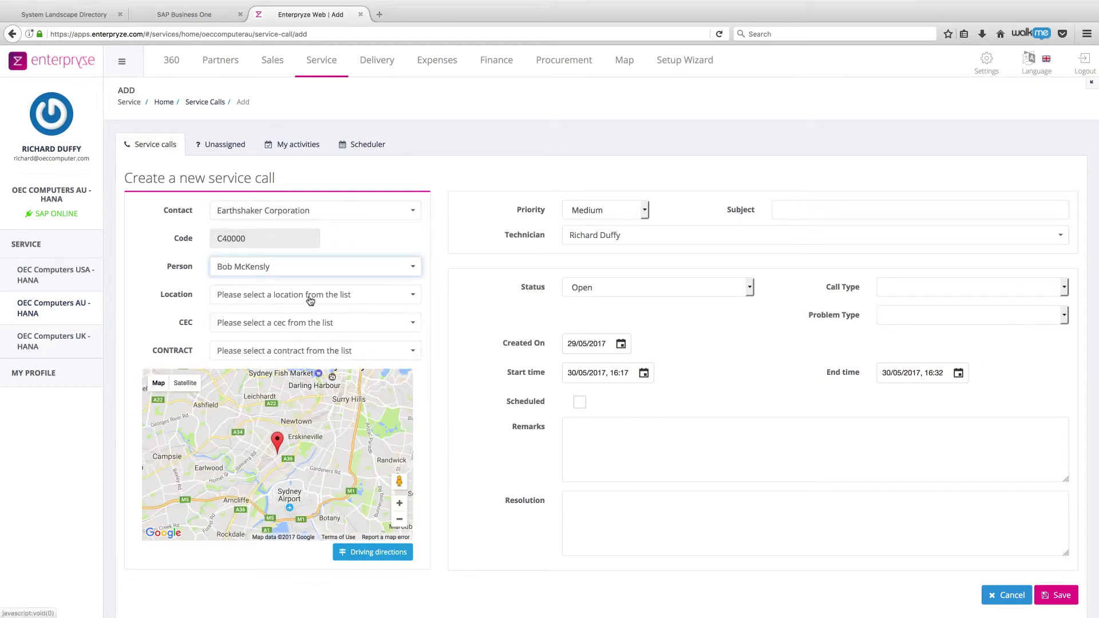
{"action": "left_click", "coordinate": [382, 298]}
{"action": "left_click", "coordinate": [335, 314]}
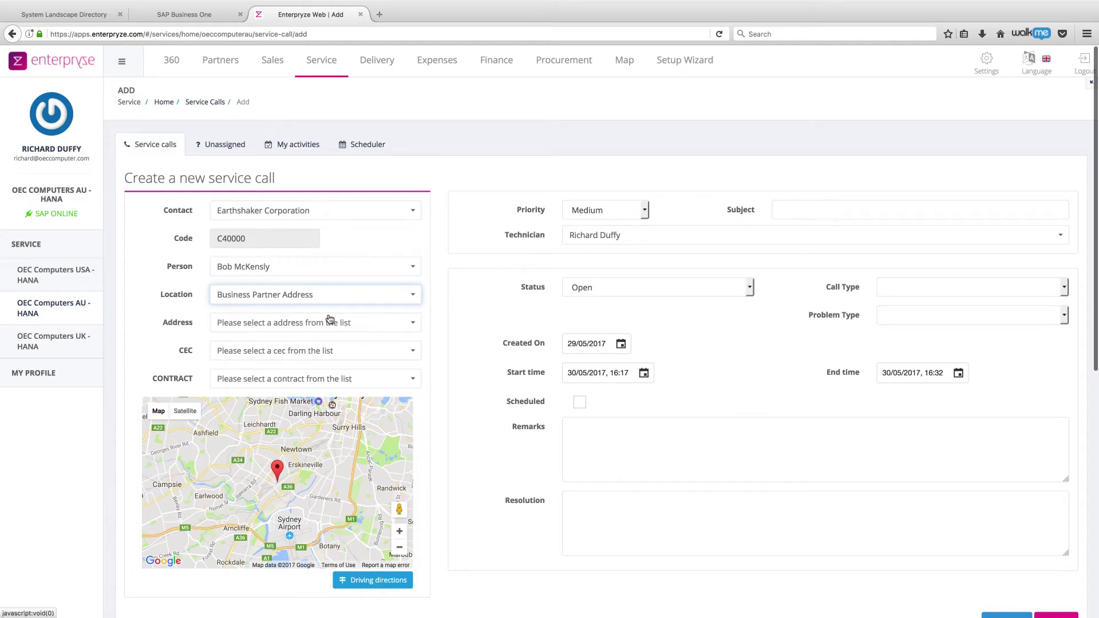
{"action": "left_click", "coordinate": [378, 325]}
{"action": "left_click", "coordinate": [304, 345]}
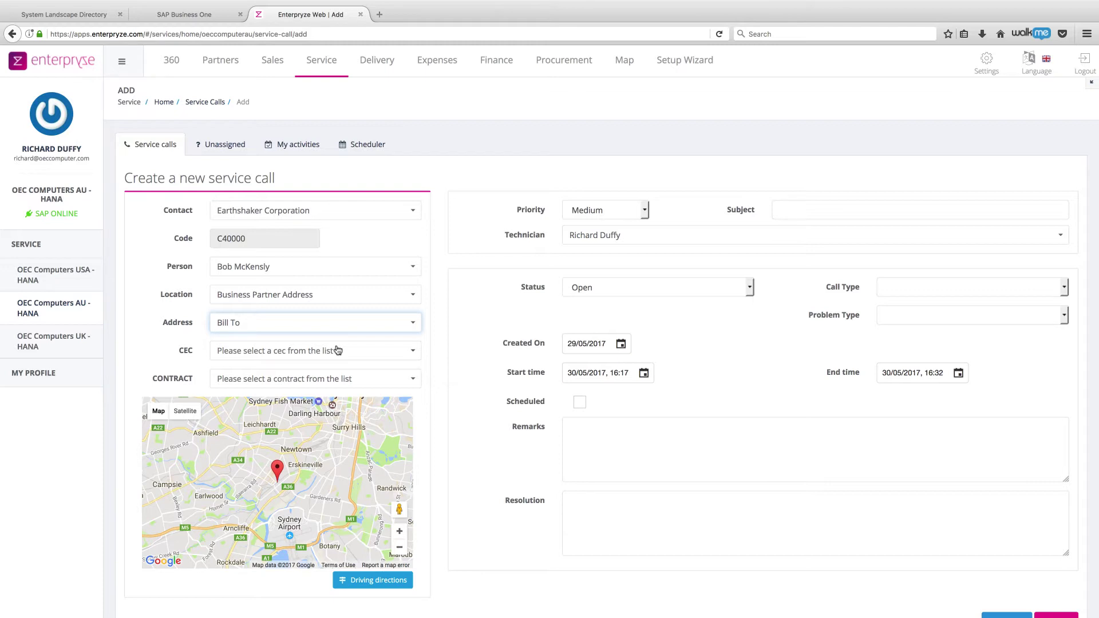
Step: Attach equipment S10000 Server Point 10000 S1-000001 and the SERIAL | WARRANTY contract
{"action": "left_click", "coordinate": [370, 356]}
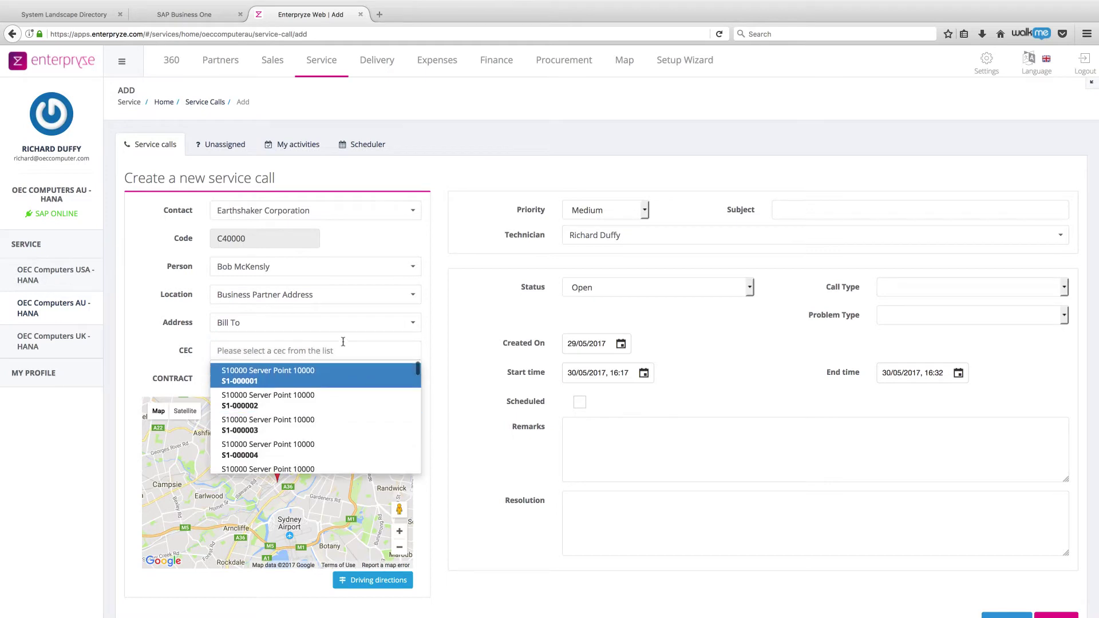
{"action": "left_click", "coordinate": [154, 342]}
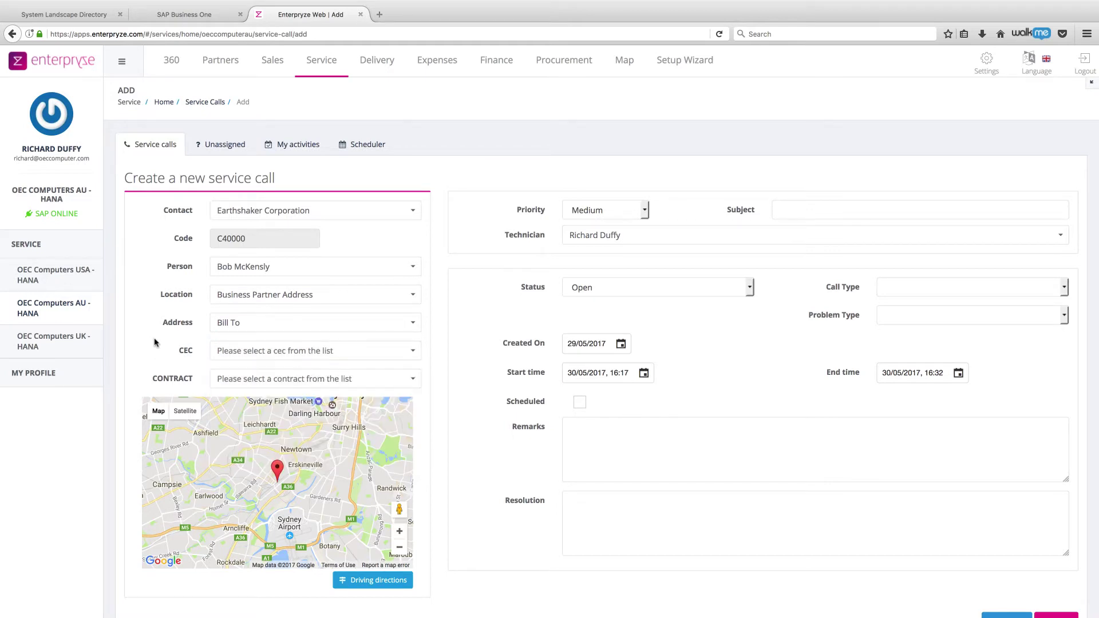
{"action": "left_click", "coordinate": [414, 379]}
{"action": "left_click", "coordinate": [413, 350]}
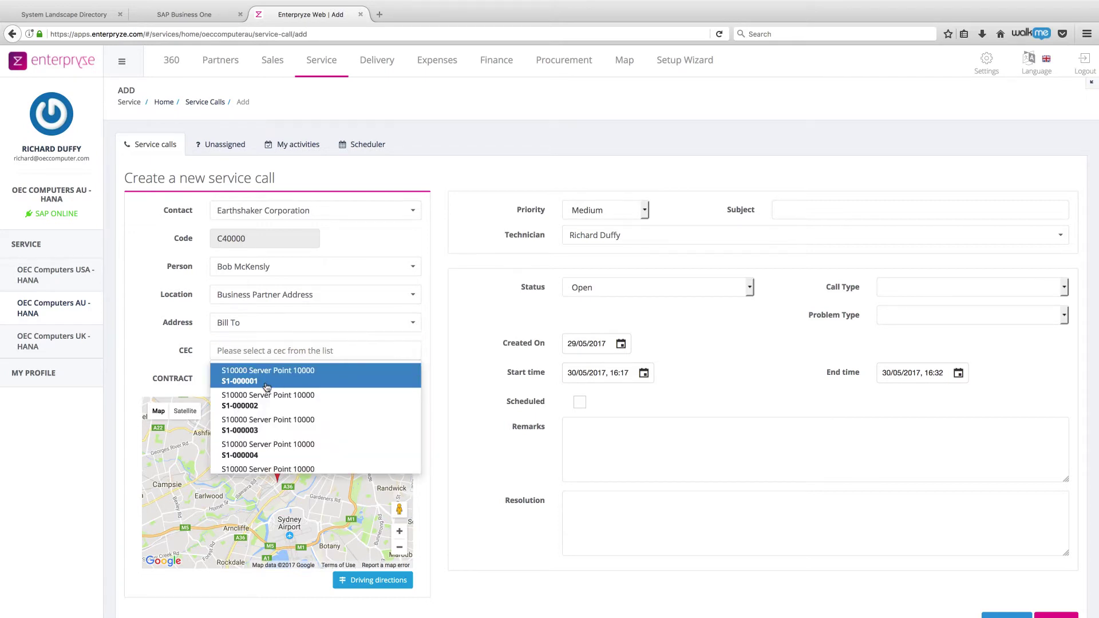
{"action": "left_click", "coordinate": [270, 376]}
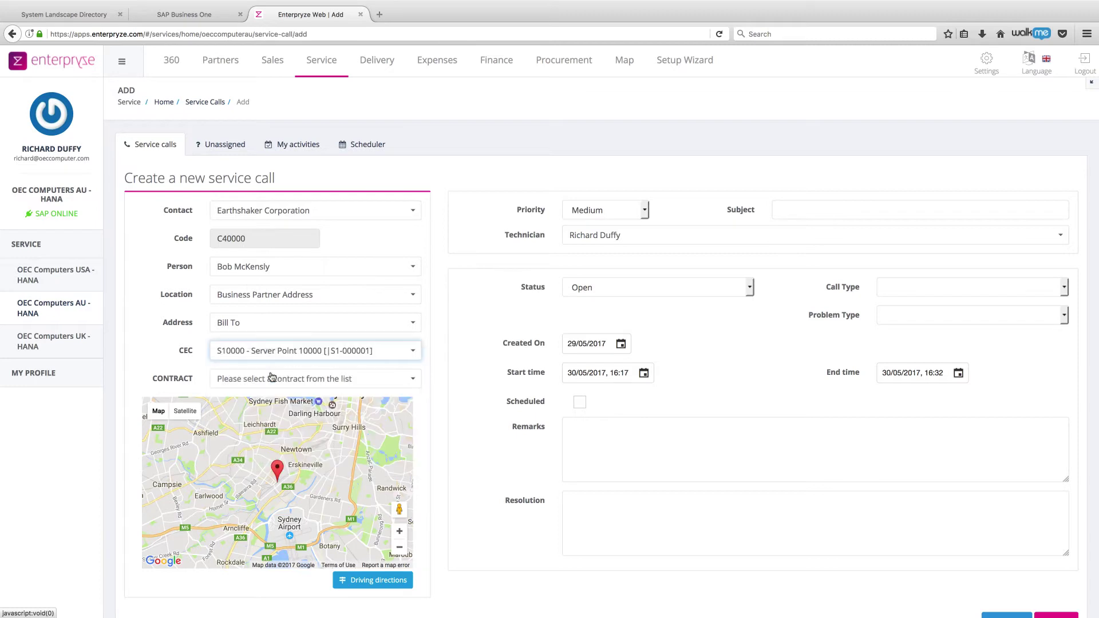
{"action": "left_click", "coordinate": [411, 378]}
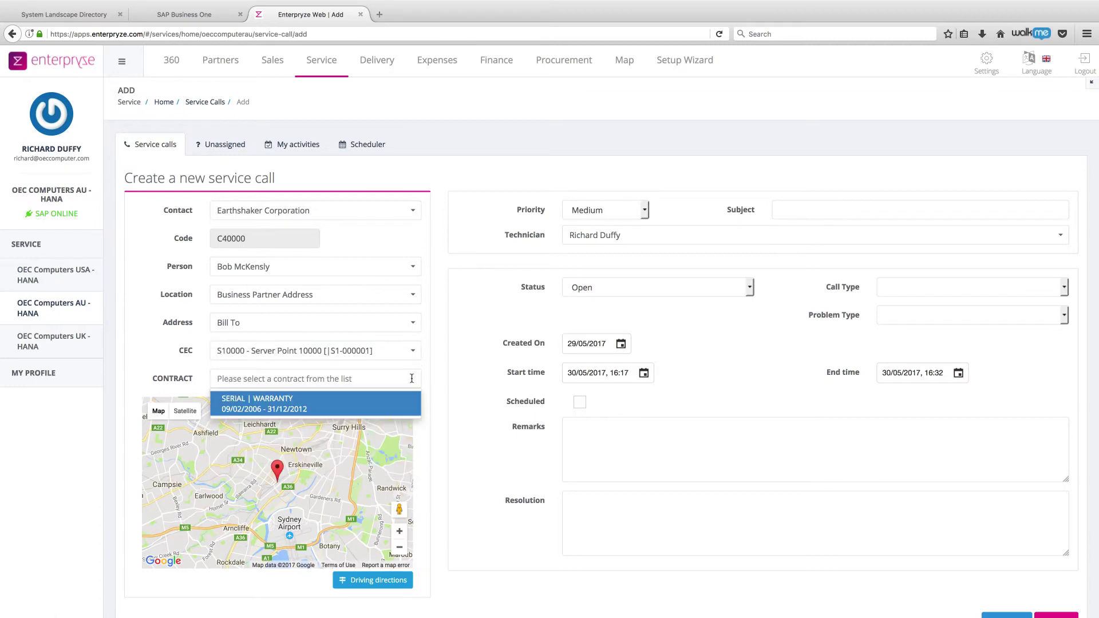
{"action": "left_click", "coordinate": [278, 412]}
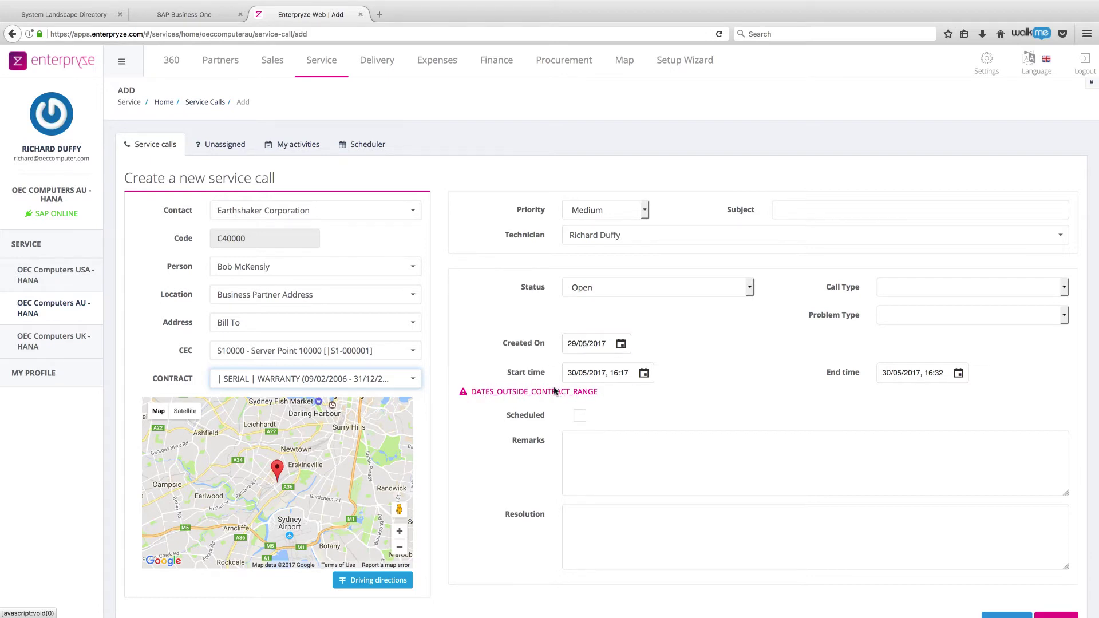
Step: Set priority to High and subject to 'Server is down'
{"action": "left_click", "coordinate": [644, 211]}
{"action": "left_click", "coordinate": [640, 250]}
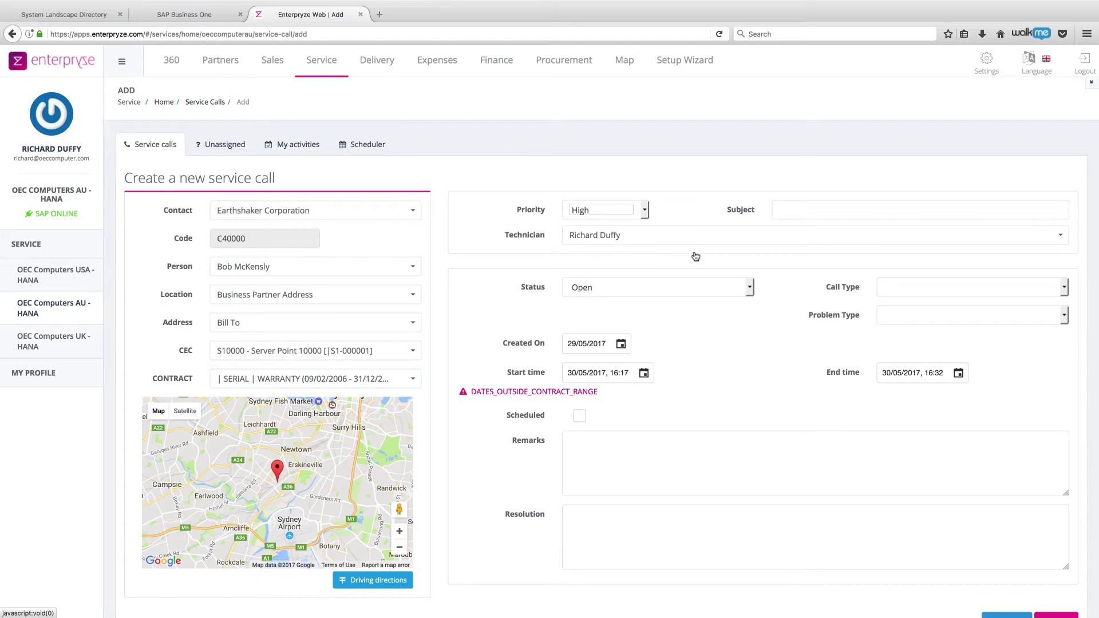
{"action": "left_click", "coordinate": [806, 209]}
{"action": "type", "text": "Servicer"}
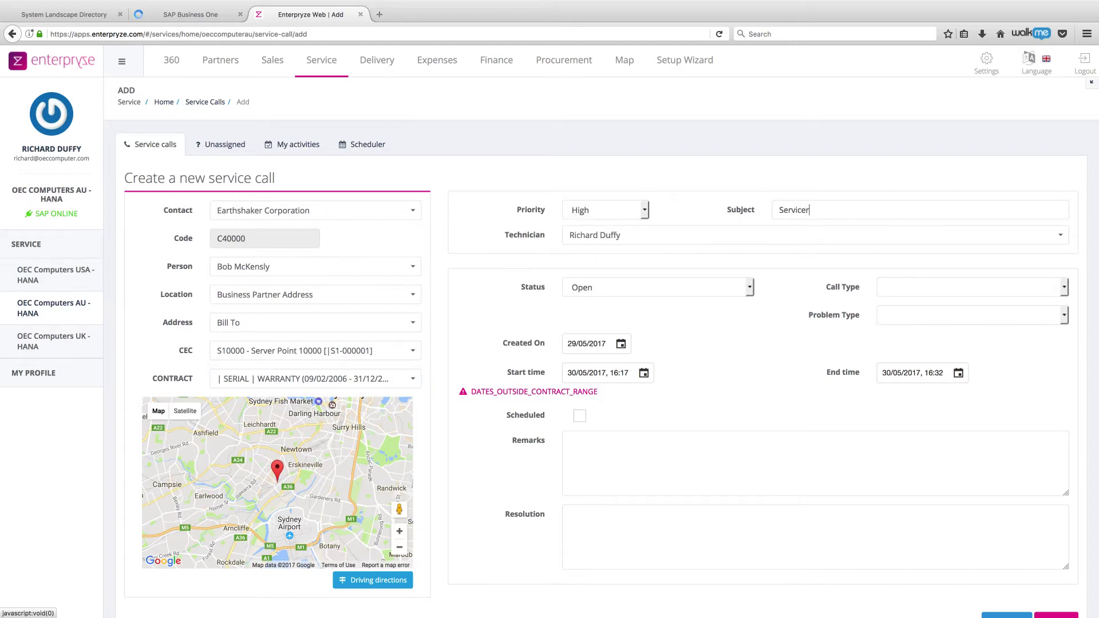
{"action": "key", "text": "BackSpace"}
{"action": "key", "text": "BackSpace"}
{"action": "key", "text": "BackSpace"}
{"action": "type", "text": "er is down"}
Step: Assign the only listed technician and keep the status Open
{"action": "left_click", "coordinate": [1060, 236]}
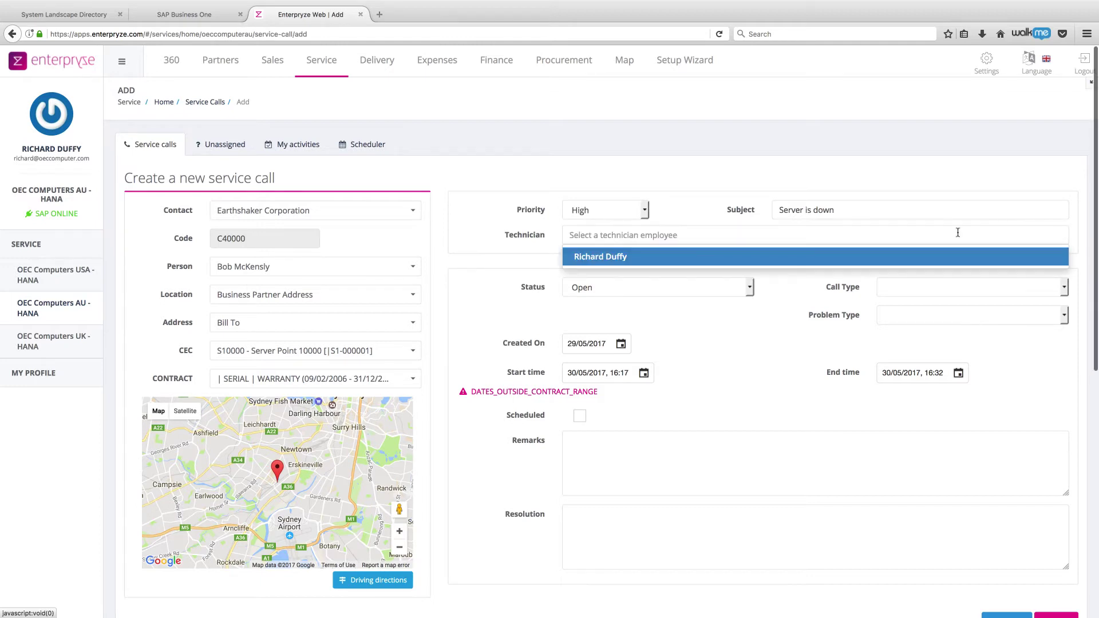
{"action": "left_click", "coordinate": [648, 257]}
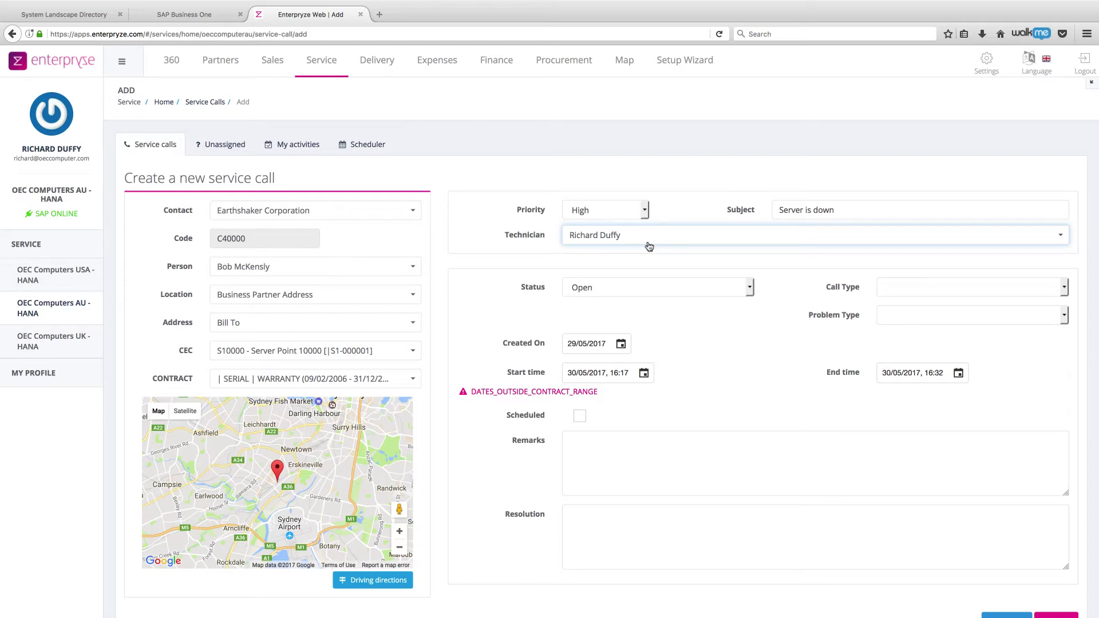
{"action": "left_click", "coordinate": [749, 289]}
{"action": "left_click", "coordinate": [610, 314]}
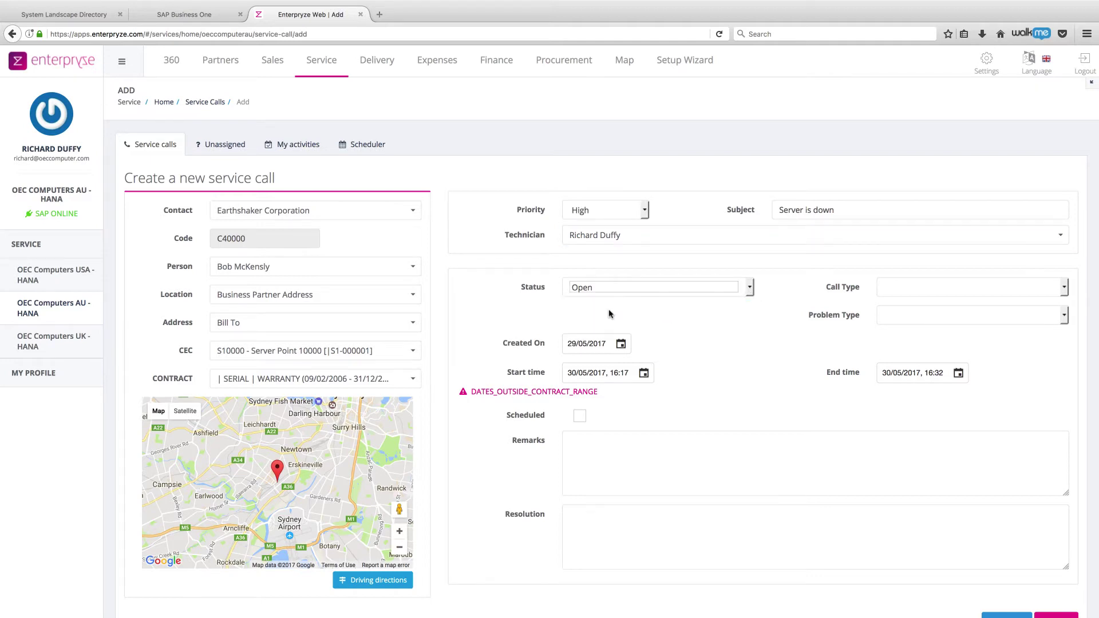
Step: Set call type to Normal and problem type to Fault
{"action": "left_click", "coordinate": [1063, 291]}
{"action": "left_click", "coordinate": [898, 313]}
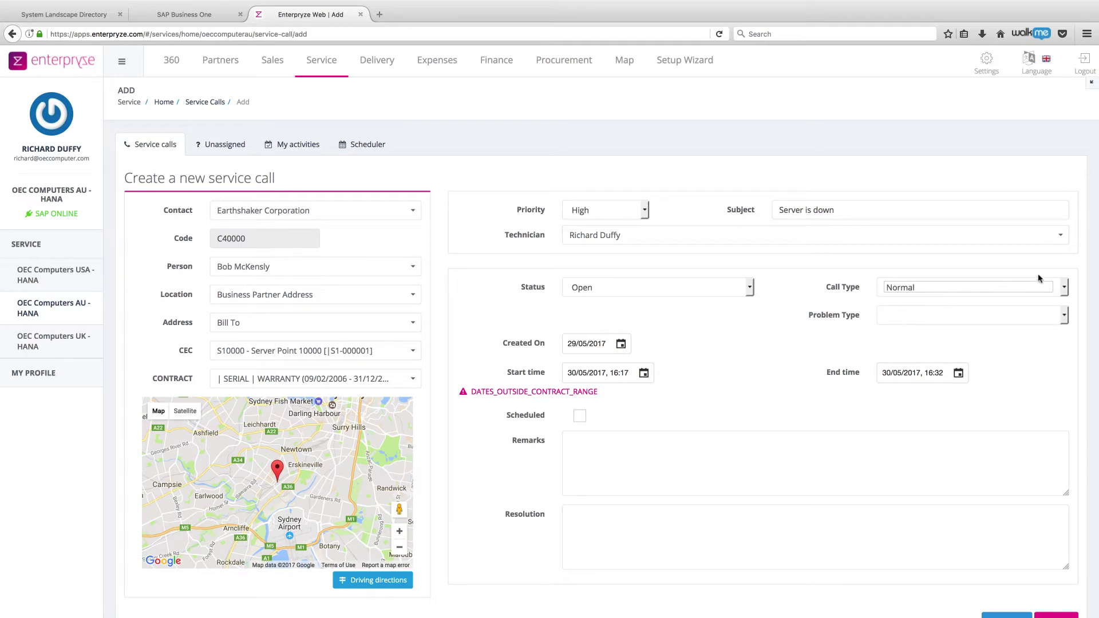
{"action": "left_click", "coordinate": [1064, 288]}
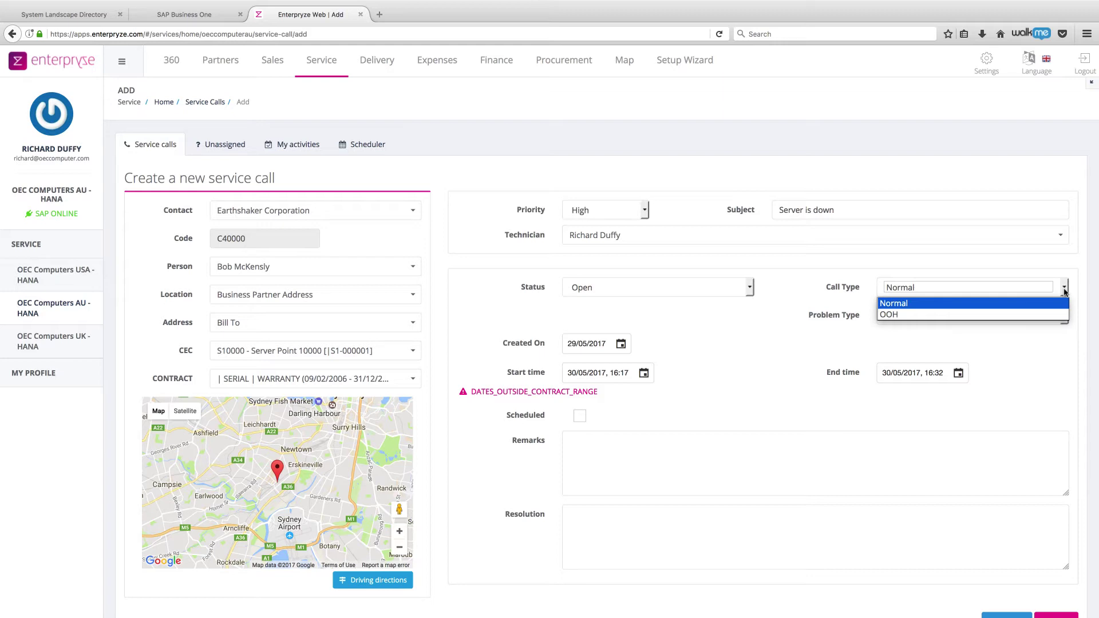
{"action": "left_click", "coordinate": [1038, 306]}
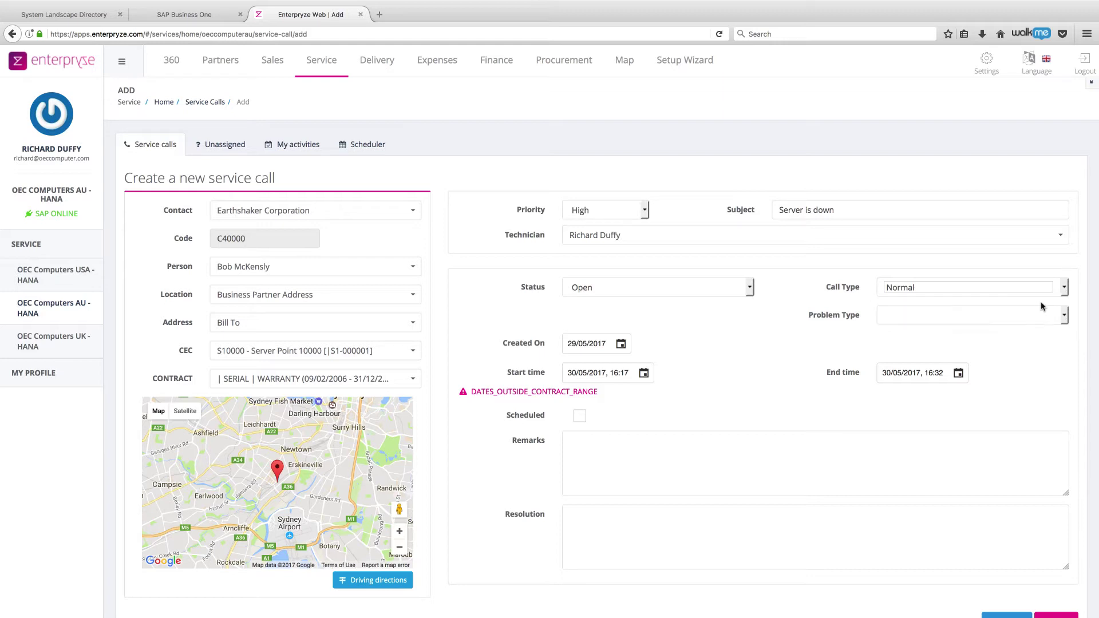
{"action": "left_click", "coordinate": [1065, 319]}
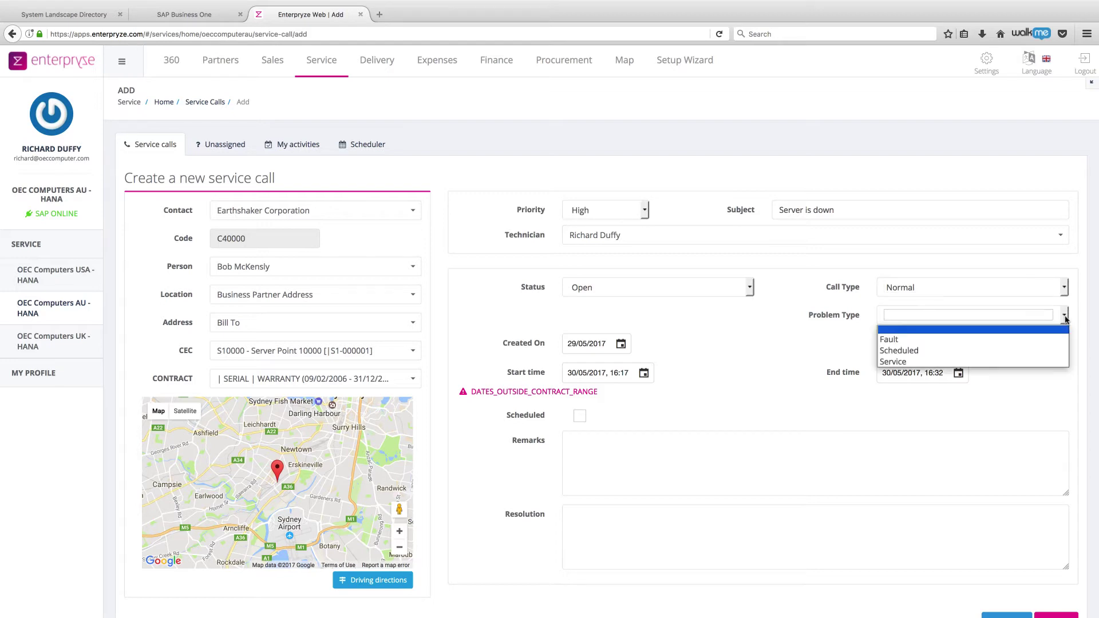
{"action": "left_click", "coordinate": [889, 343]}
{"action": "left_click", "coordinate": [889, 343]}
{"action": "left_click", "coordinate": [601, 345]}
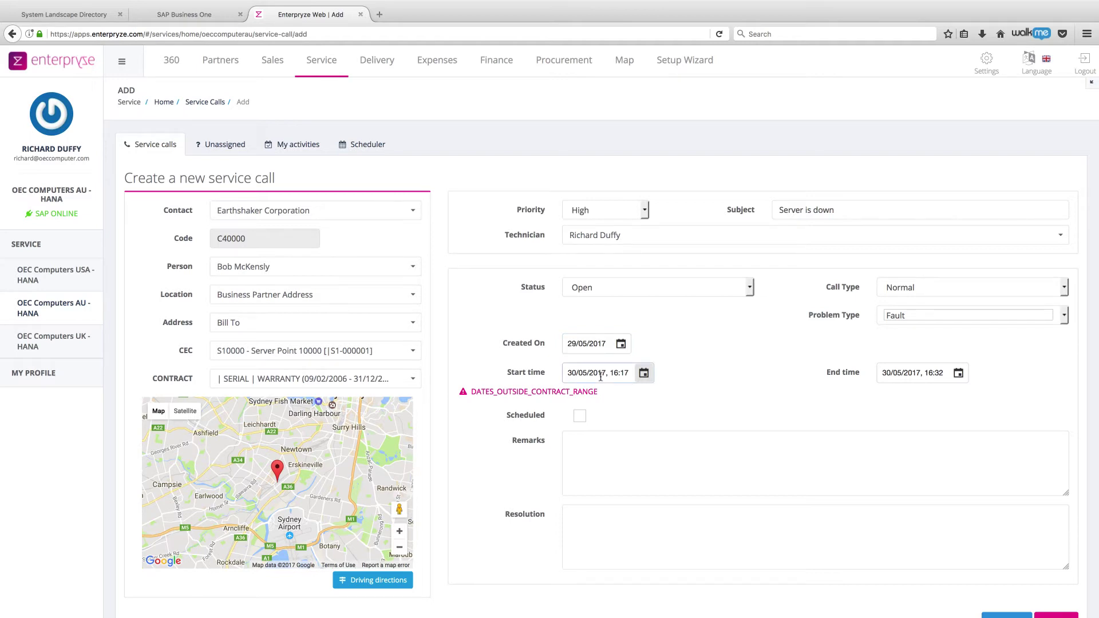
Step: Set the call's start to 29/05/2017 16:17
{"action": "left_click", "coordinate": [643, 374]}
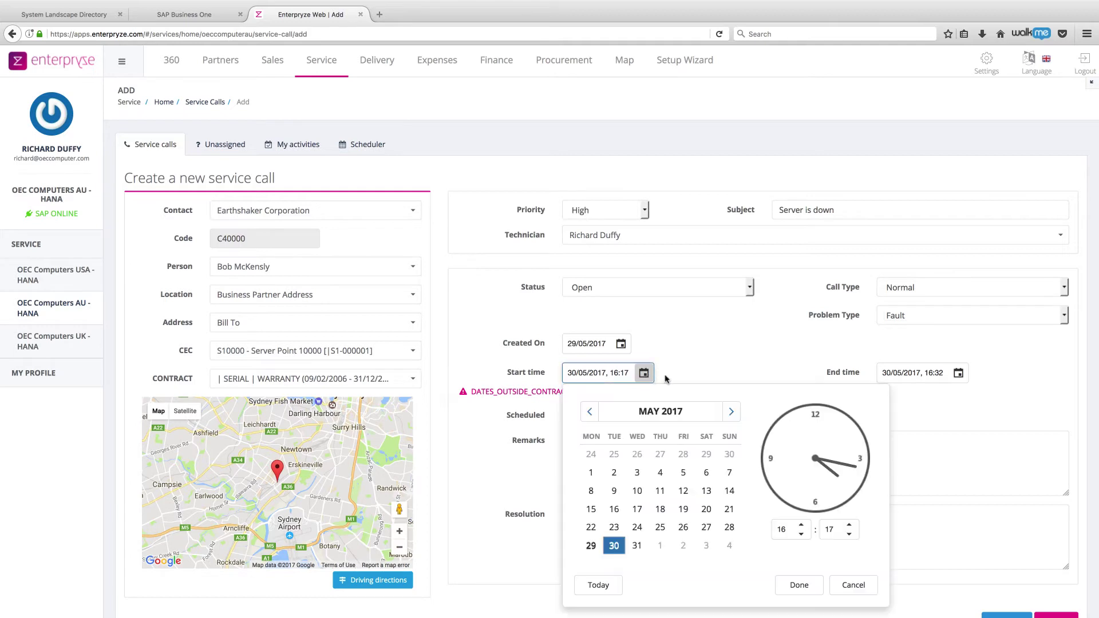
{"action": "left_click", "coordinate": [591, 545]}
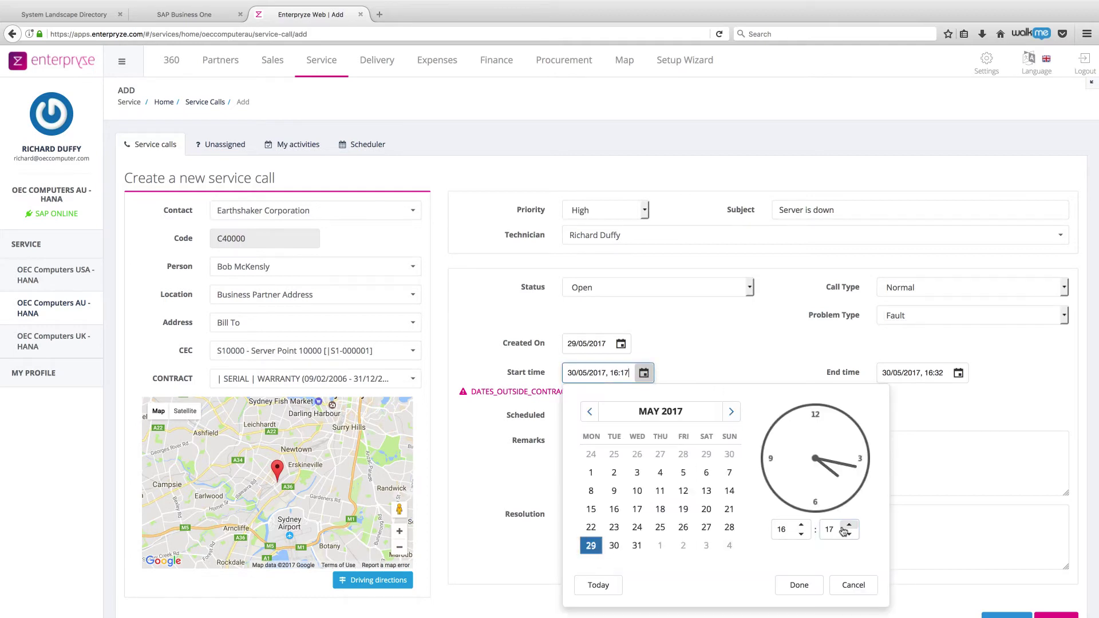
{"action": "left_click", "coordinate": [798, 589]}
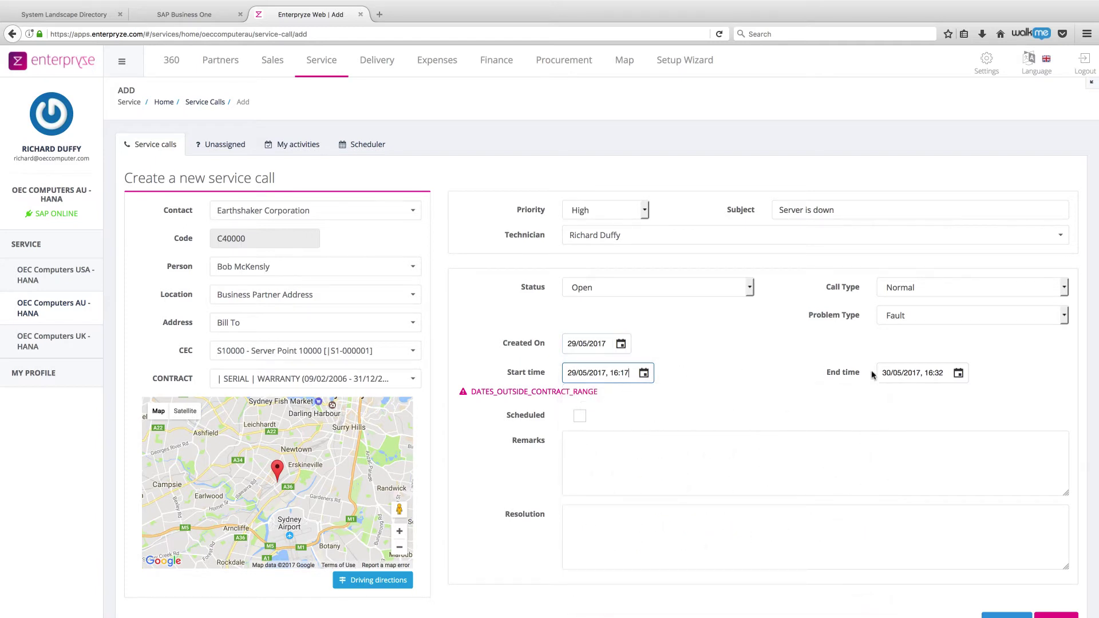
Step: Set the call's end time to 30/05/2017 17:00
{"action": "left_click", "coordinate": [958, 375]}
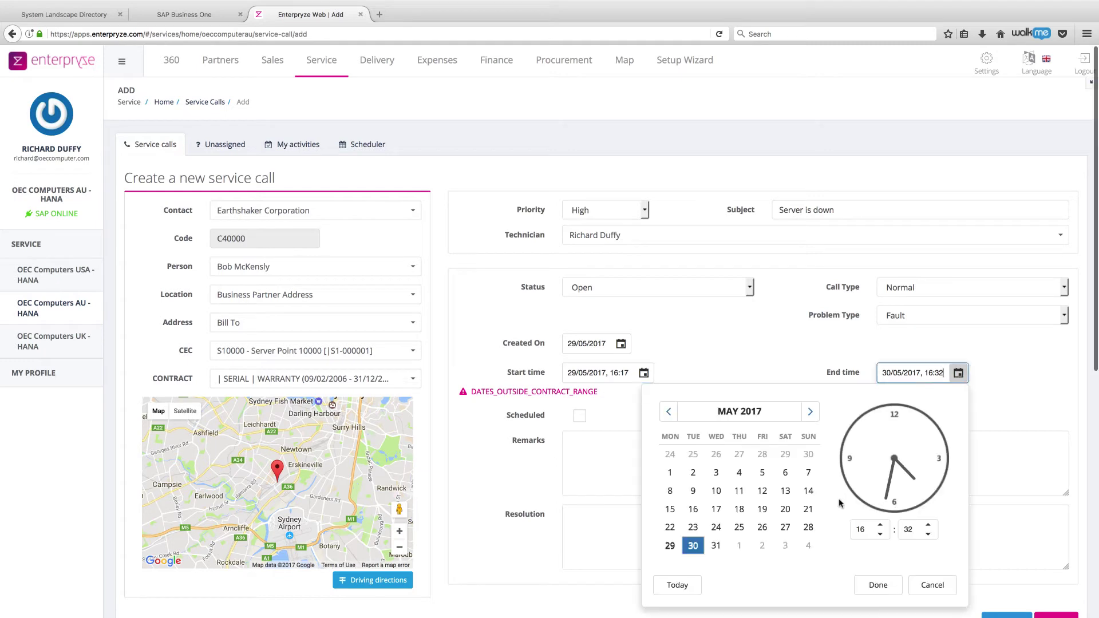
{"action": "left_click", "coordinate": [880, 526]}
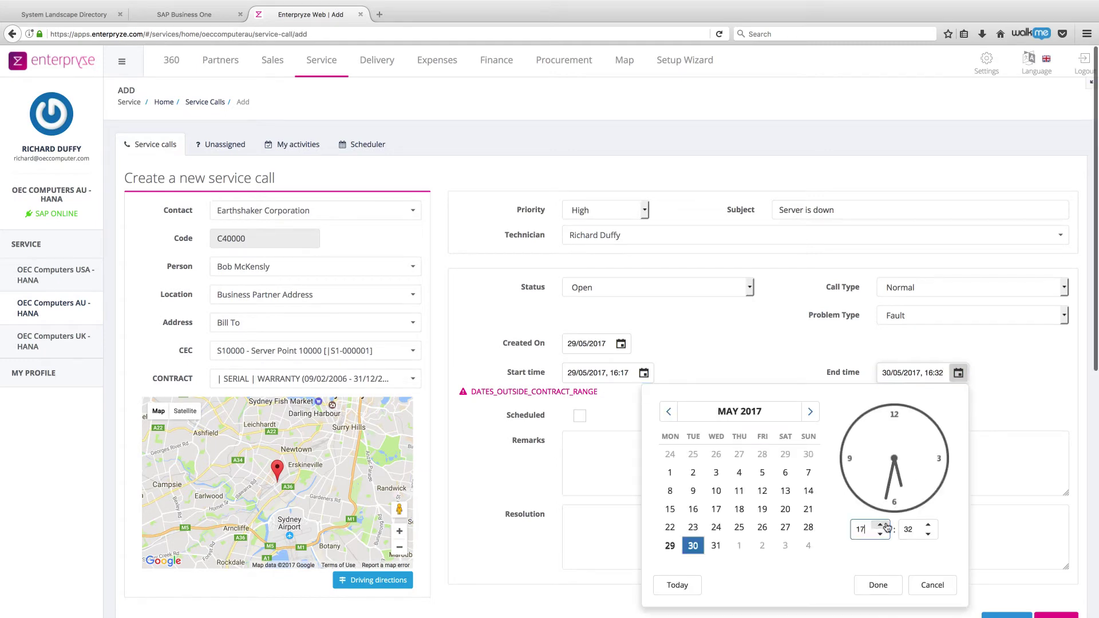
{"action": "left_click", "coordinate": [928, 534]}
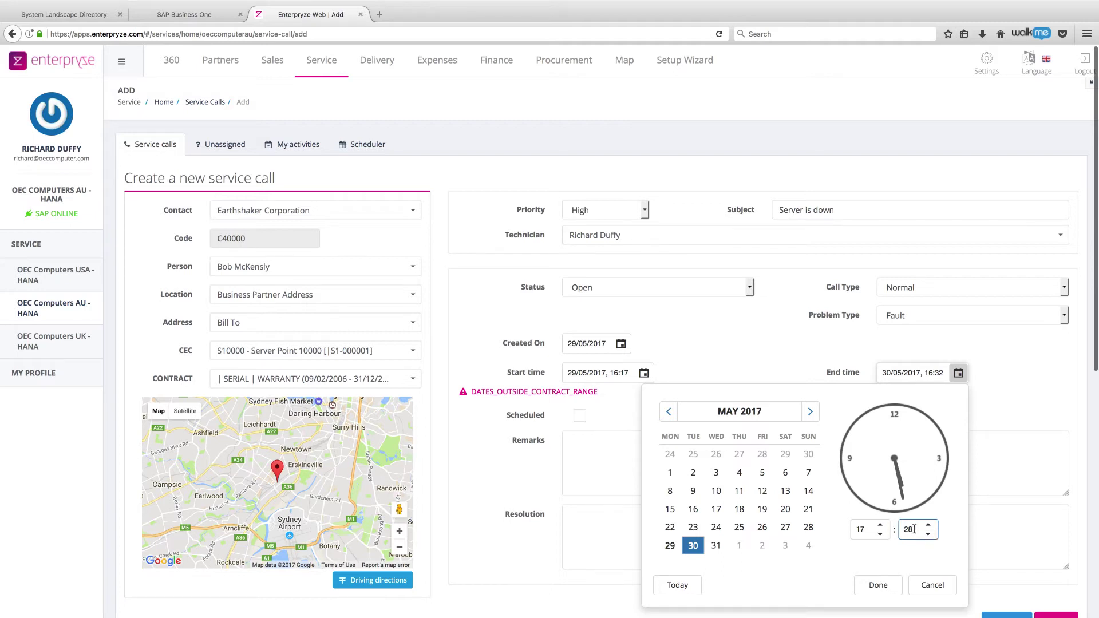
{"action": "left_click", "coordinate": [928, 535]}
{"action": "left_click", "coordinate": [928, 535]}
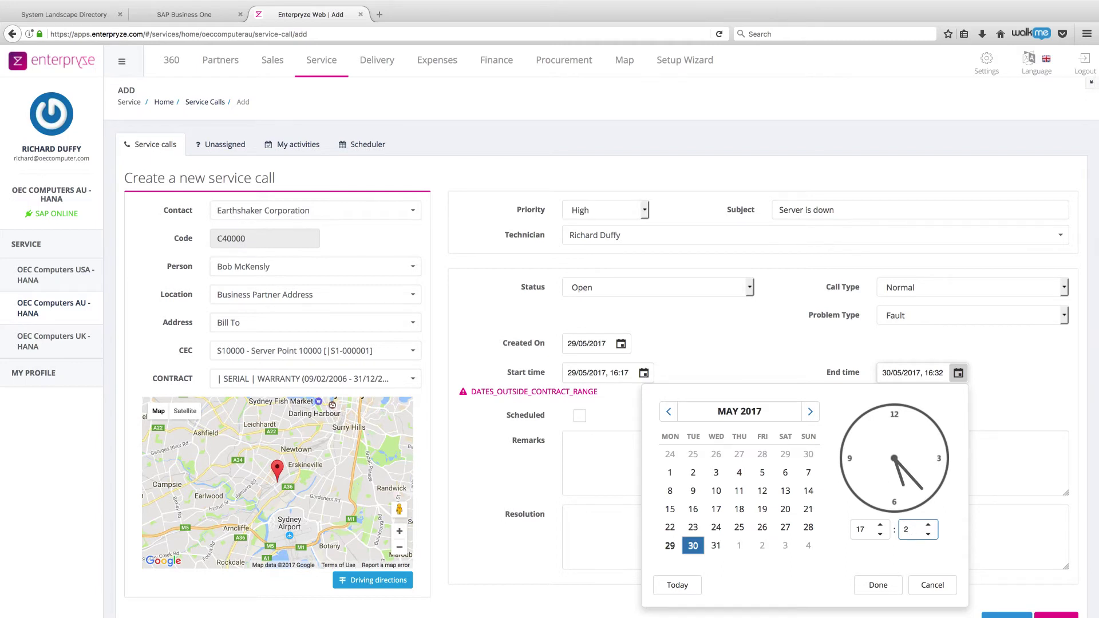
{"action": "type", "text": "00"}
{"action": "left_click", "coordinate": [877, 583]}
{"action": "left_click", "coordinate": [612, 449]}
Step: Add a remark that, per the customer contact, the server power supply appears faulty
{"action": "type", "text": "Spoke to Bob and the server power supply appears to be faulty"}
{"action": "scroll", "coordinate": [624, 474], "scroll_direction": "down", "scroll_amount": 3}
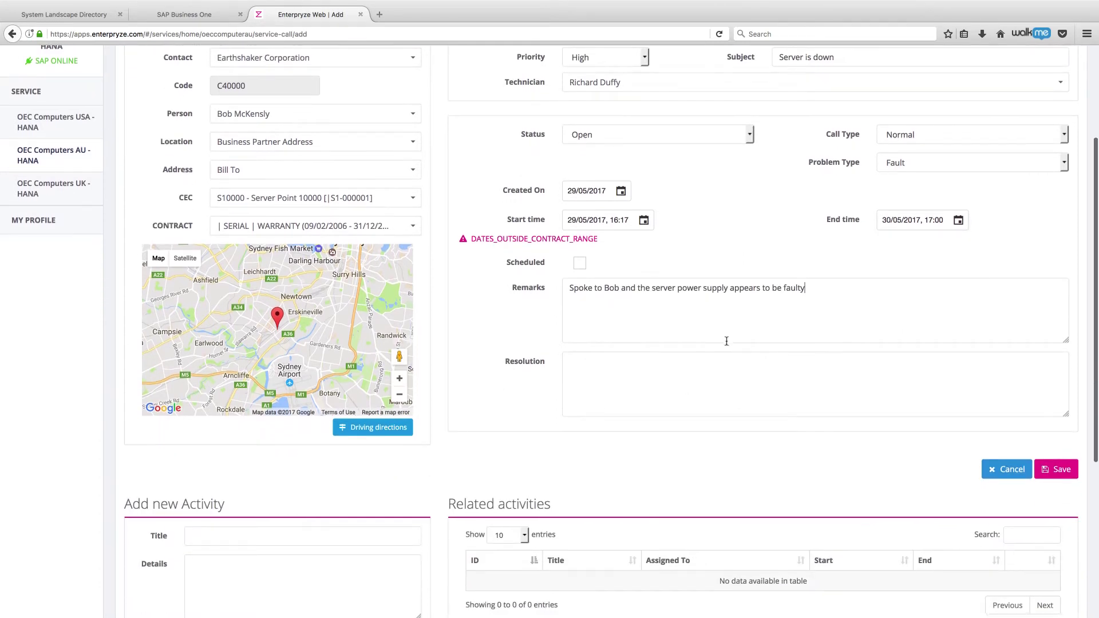
{"action": "scroll", "coordinate": [728, 345], "scroll_direction": "up", "scroll_amount": 1}
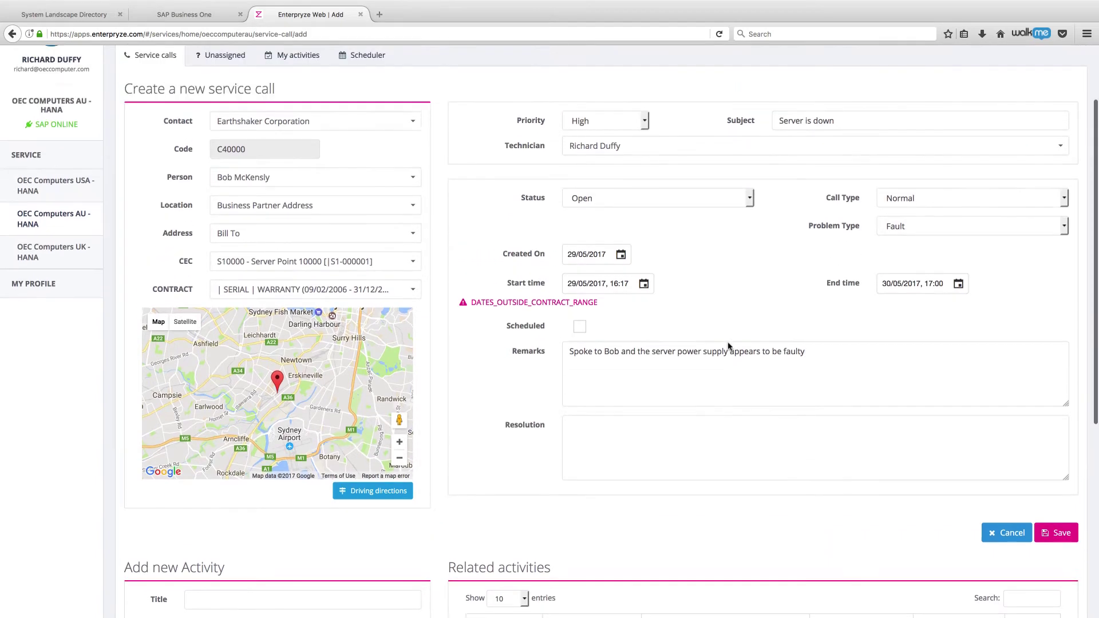
{"action": "scroll", "coordinate": [633, 376], "scroll_direction": "down", "scroll_amount": 3}
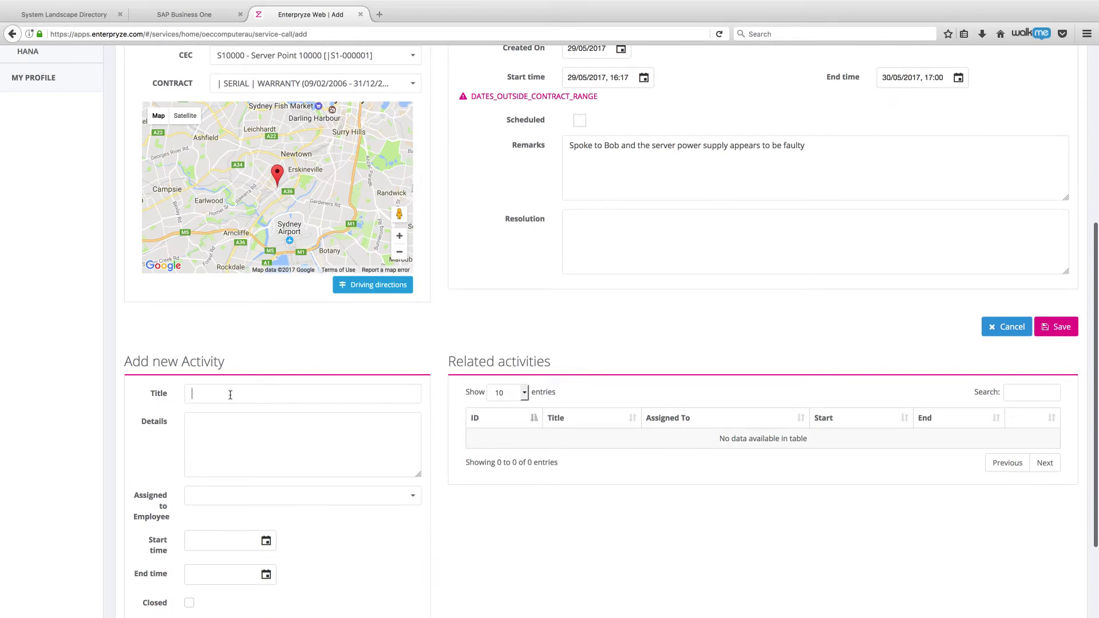
Step: Create activity 'Logged inbound call' with details 'Call was logged from the queue', assigned to the technician
{"action": "type", "text": "Log"}
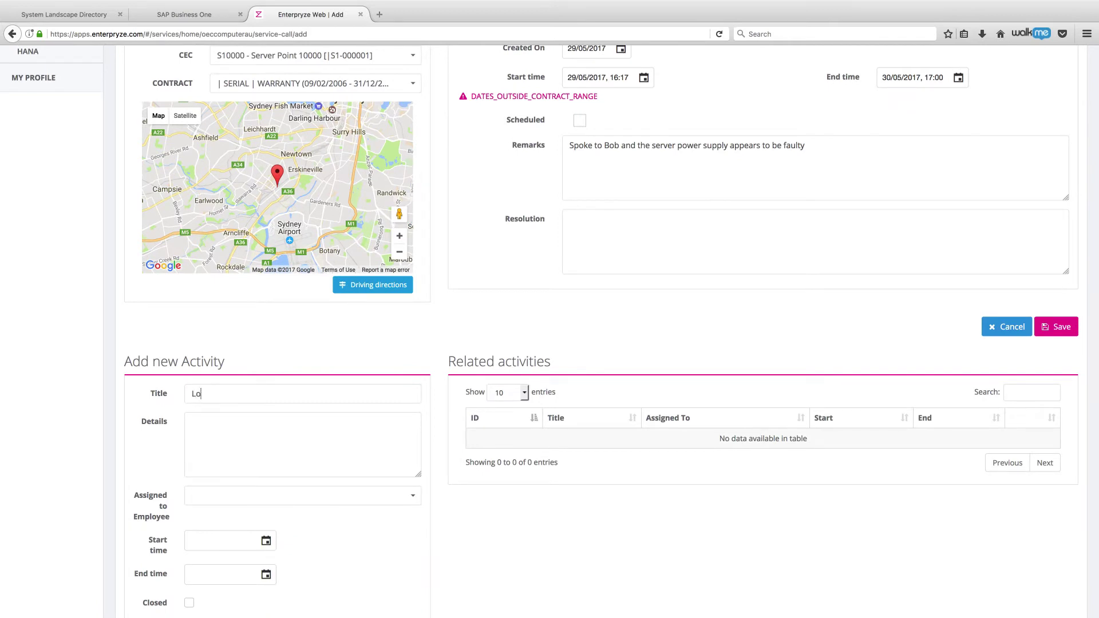
{"action": "key", "text": "BackSpace"}
{"action": "type", "text": "gged "}
{"action": "type", "text": "inbound call"}
{"action": "type", "text": "Call was lo"}
{"action": "type", "text": "gged from the q"}
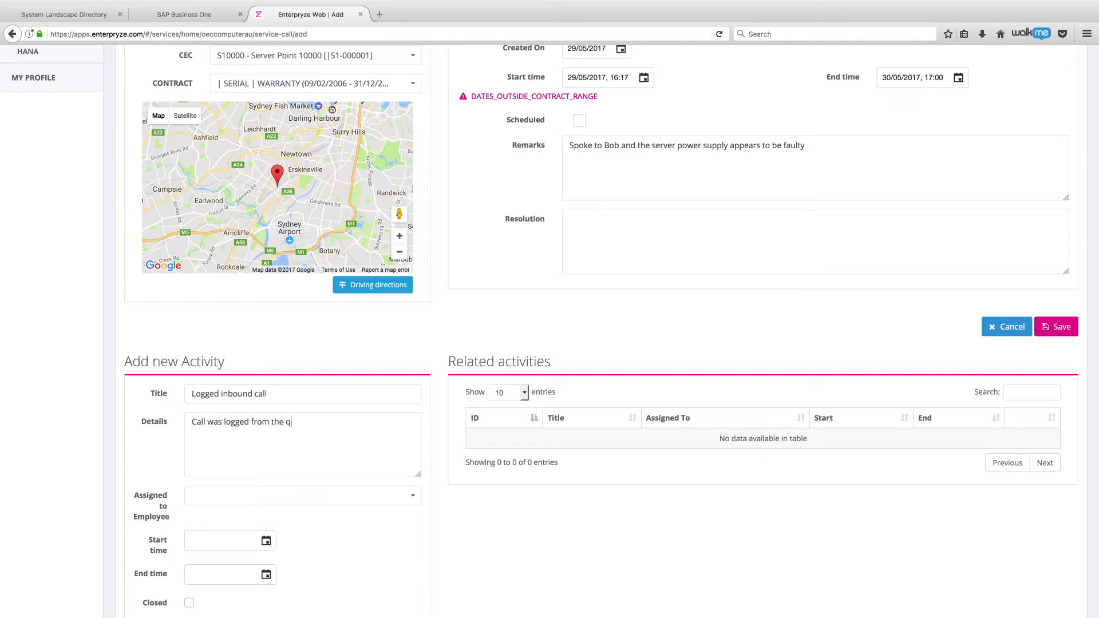
{"action": "type", "text": "ueue"}
{"action": "left_click", "coordinate": [414, 496]}
{"action": "left_click", "coordinate": [246, 521]}
Step: Set the activity start and end to the current time and add it to the call
{"action": "scroll", "coordinate": [252, 515], "scroll_direction": "down", "scroll_amount": 3}
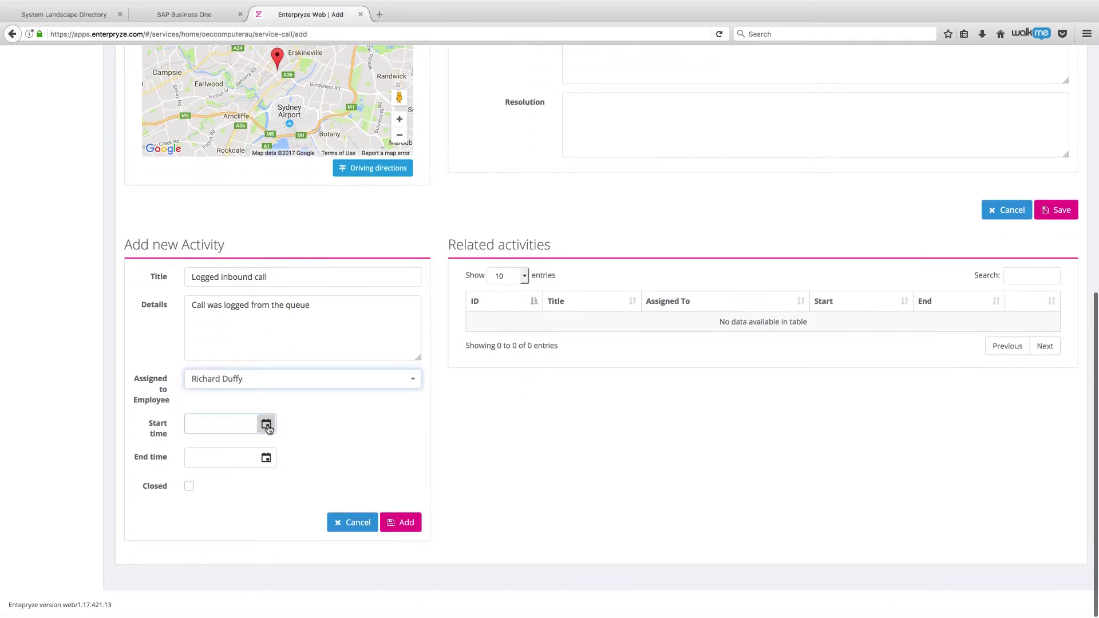
{"action": "left_click", "coordinate": [266, 425]}
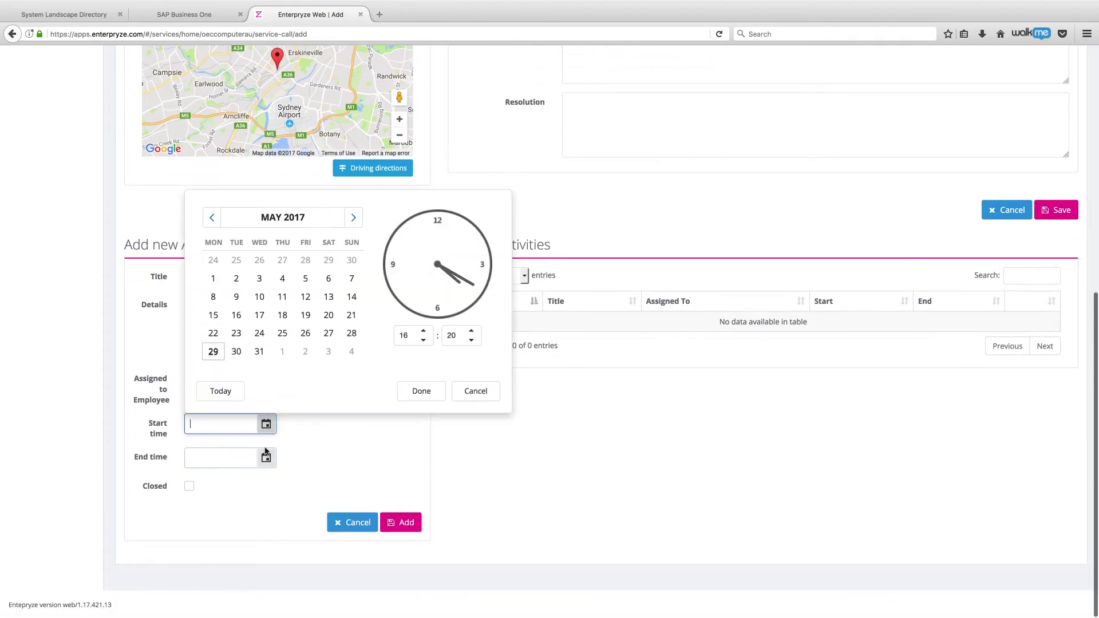
{"action": "left_click", "coordinate": [421, 391]}
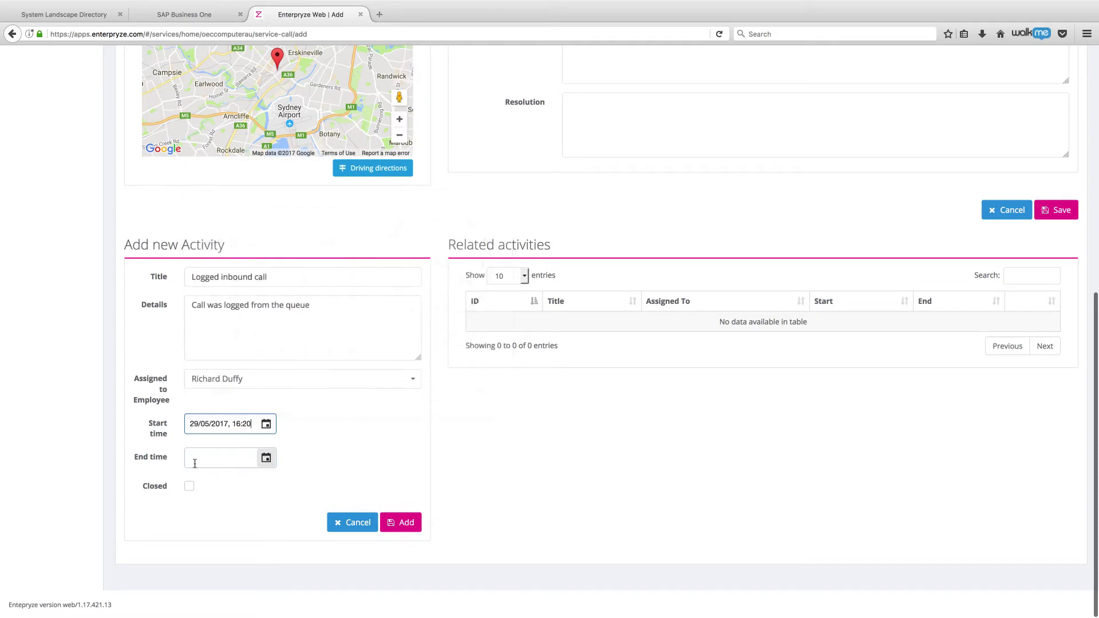
{"action": "left_click", "coordinate": [266, 460]}
{"action": "left_click", "coordinate": [421, 424]}
{"action": "left_click", "coordinate": [407, 522]}
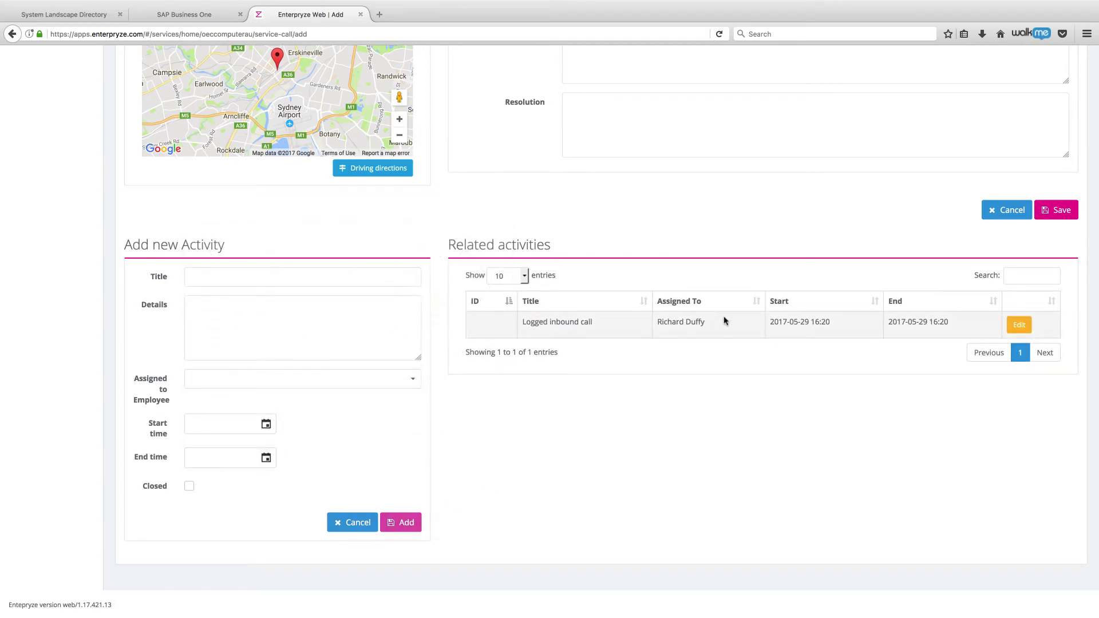
Step: Save the service call, accepting the email prompt, so it appears as call 28
{"action": "scroll", "coordinate": [698, 297], "scroll_direction": "up", "scroll_amount": 5}
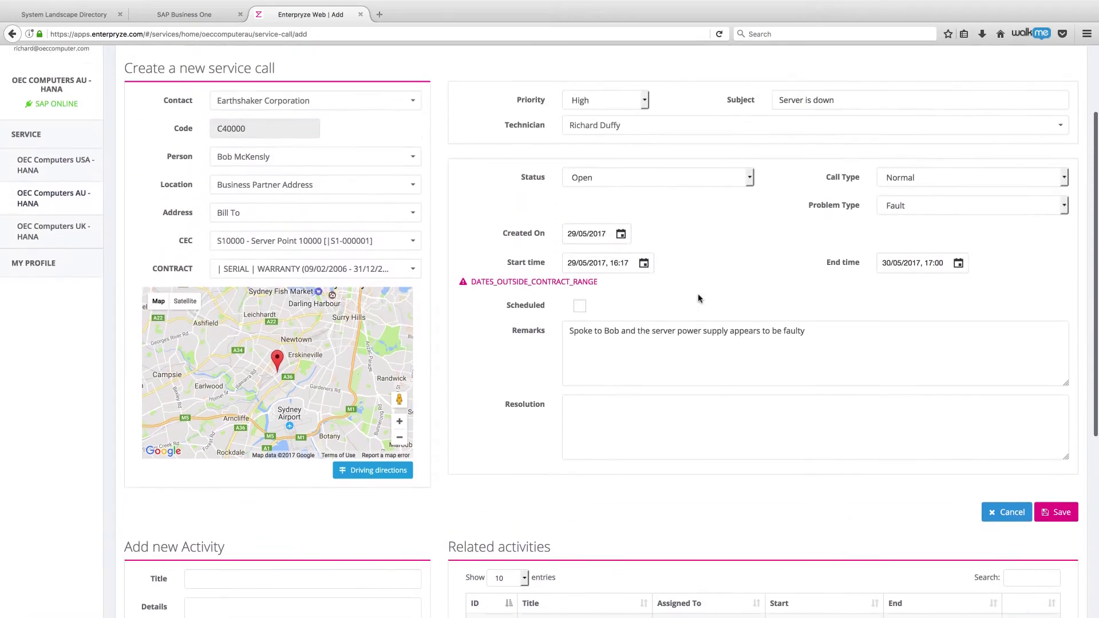
{"action": "scroll", "coordinate": [698, 298], "scroll_direction": "up", "scroll_amount": 2}
{"action": "scroll", "coordinate": [699, 298], "scroll_direction": "down", "scroll_amount": 3}
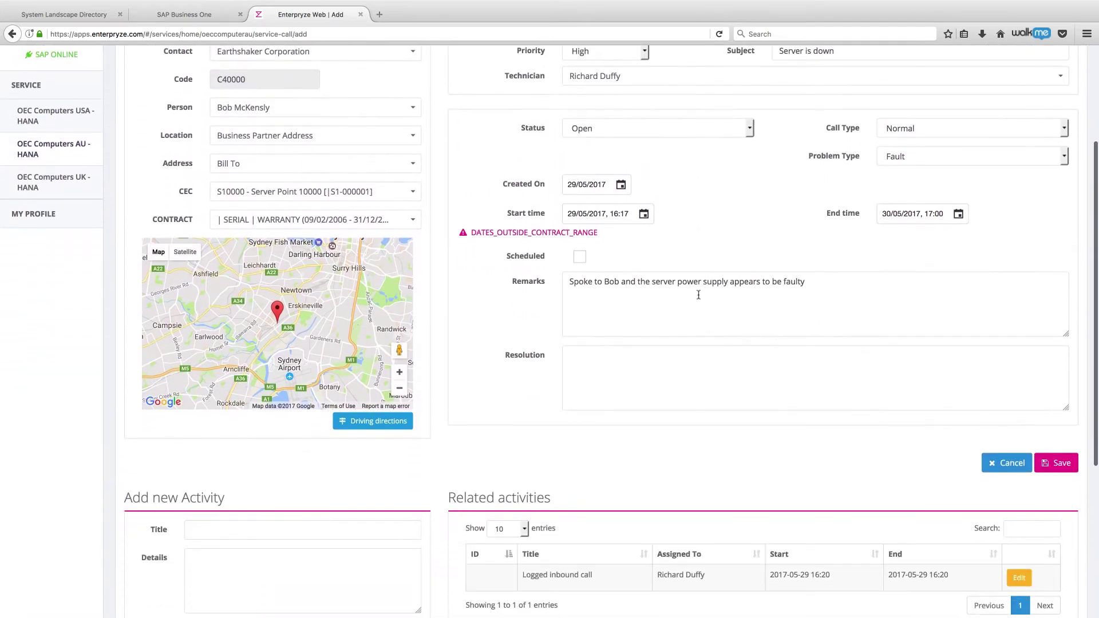
{"action": "left_click", "coordinate": [1060, 460]}
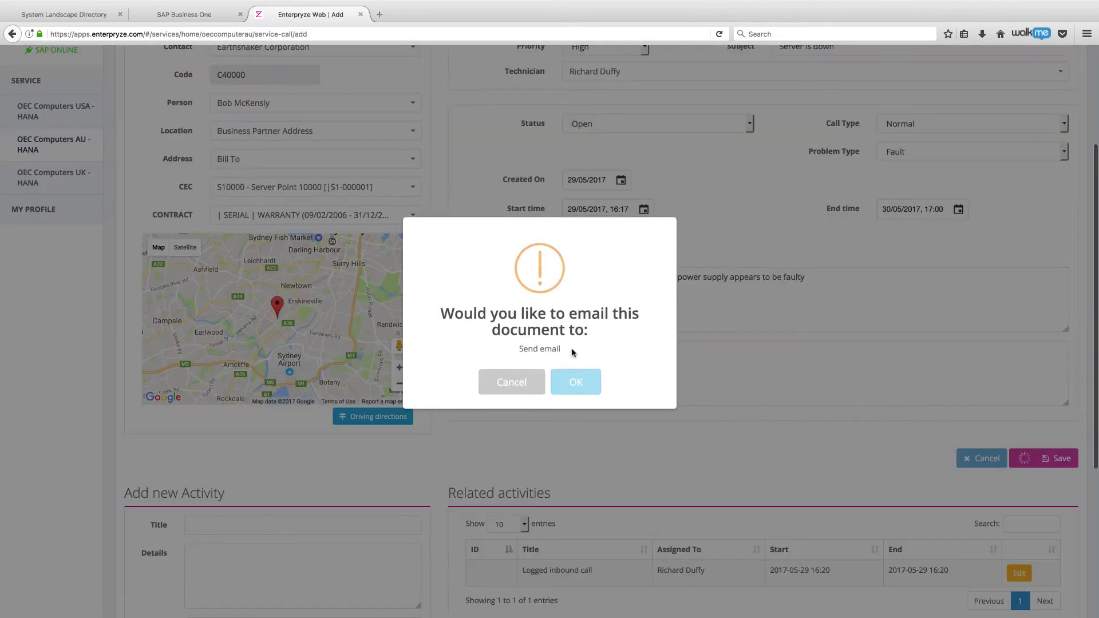
{"action": "left_click", "coordinate": [576, 380]}
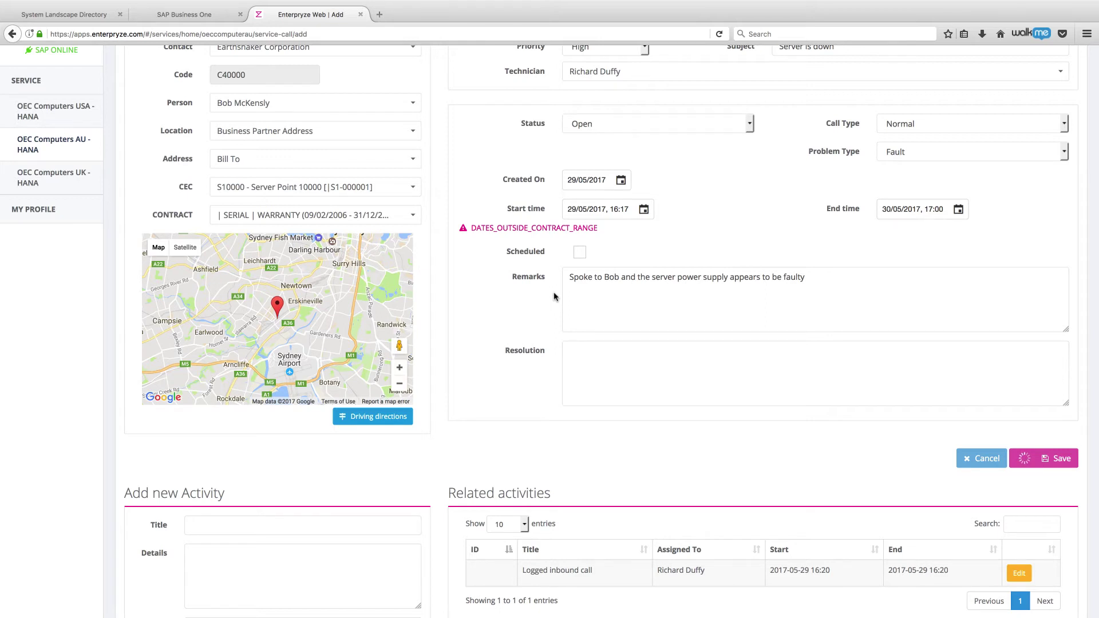
{"action": "scroll", "coordinate": [554, 296], "scroll_direction": "up", "scroll_amount": 2}
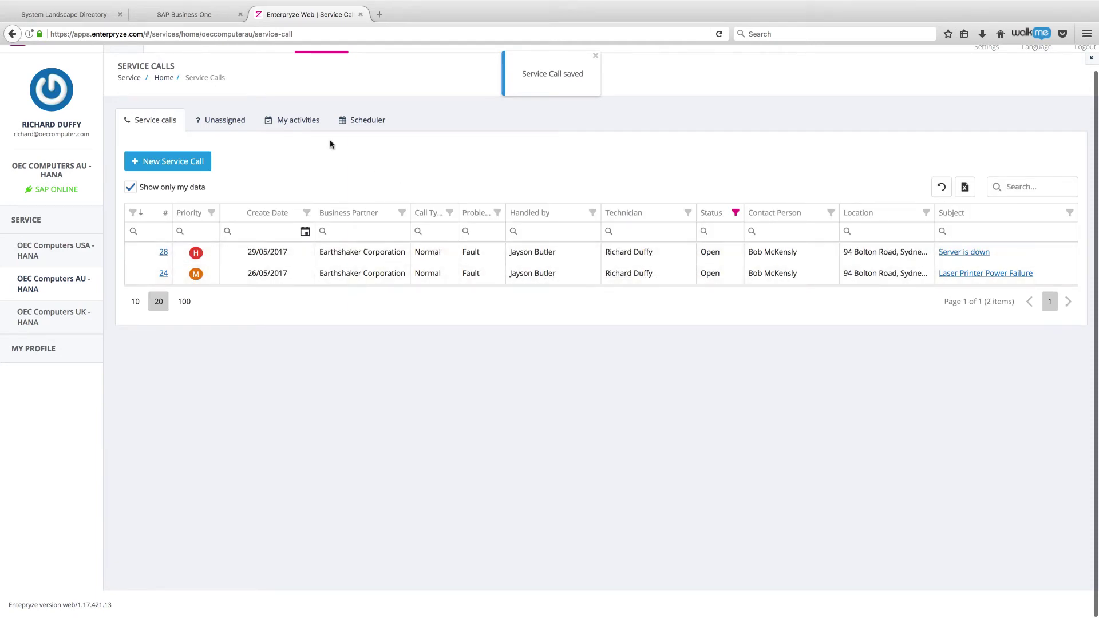
Step: In SAP Business One, load the latest service call (28) while keeping its contract
{"action": "left_click", "coordinate": [178, 16]}
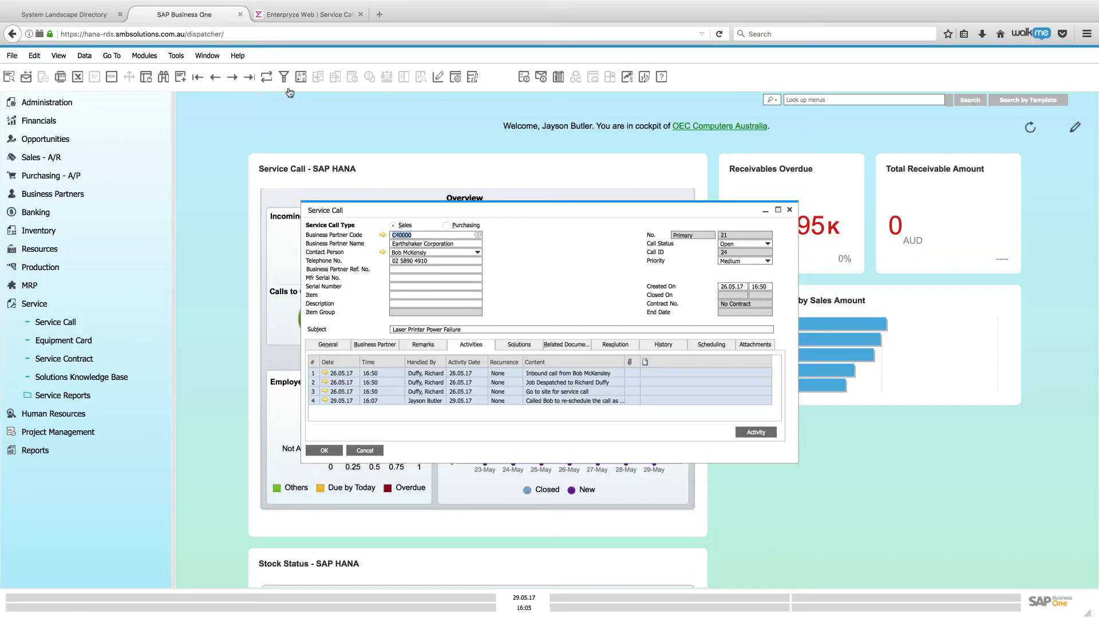
{"action": "left_click", "coordinate": [789, 210]}
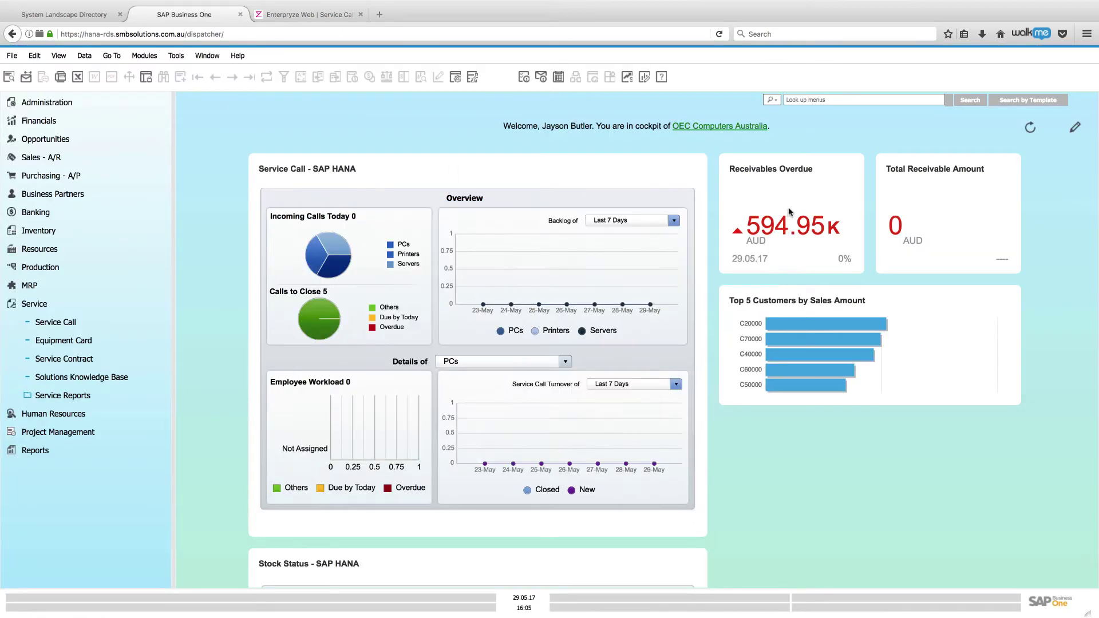
{"action": "left_click", "coordinate": [68, 323]}
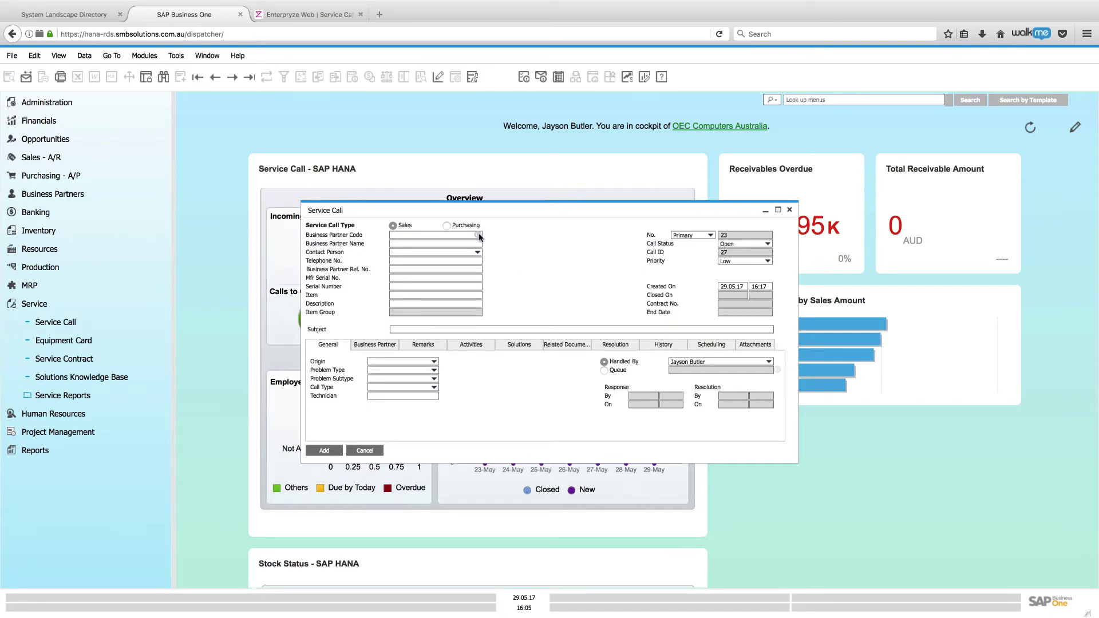
{"action": "left_click", "coordinate": [249, 77]}
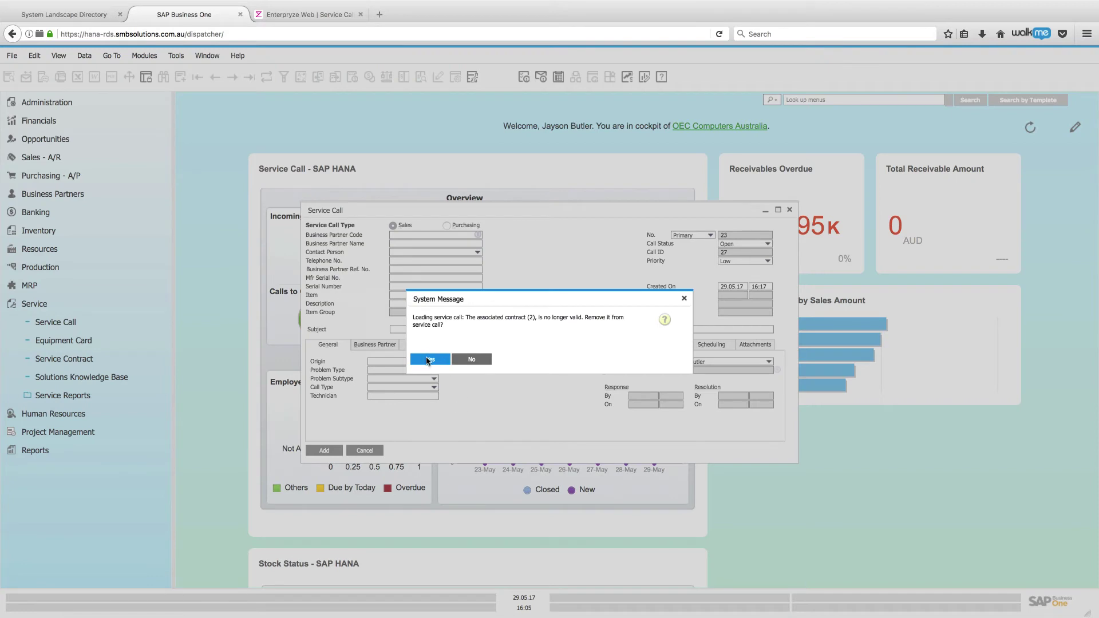
{"action": "left_click", "coordinate": [482, 361]}
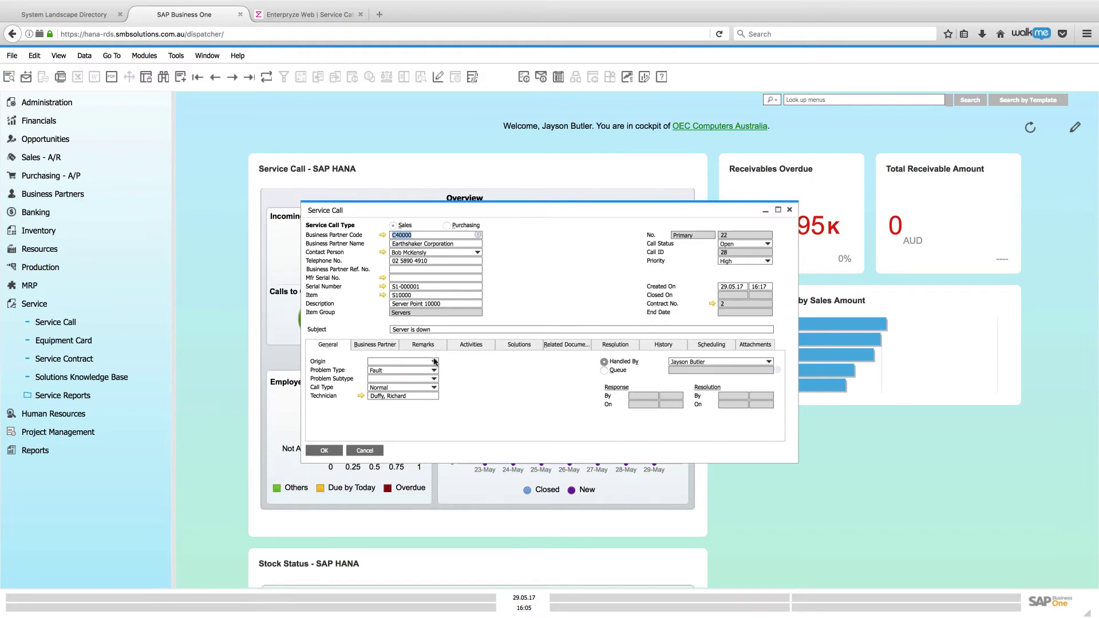
Step: Set origin to Telephone No. and problem subtype to Equipment Down
{"action": "left_click", "coordinate": [434, 361]}
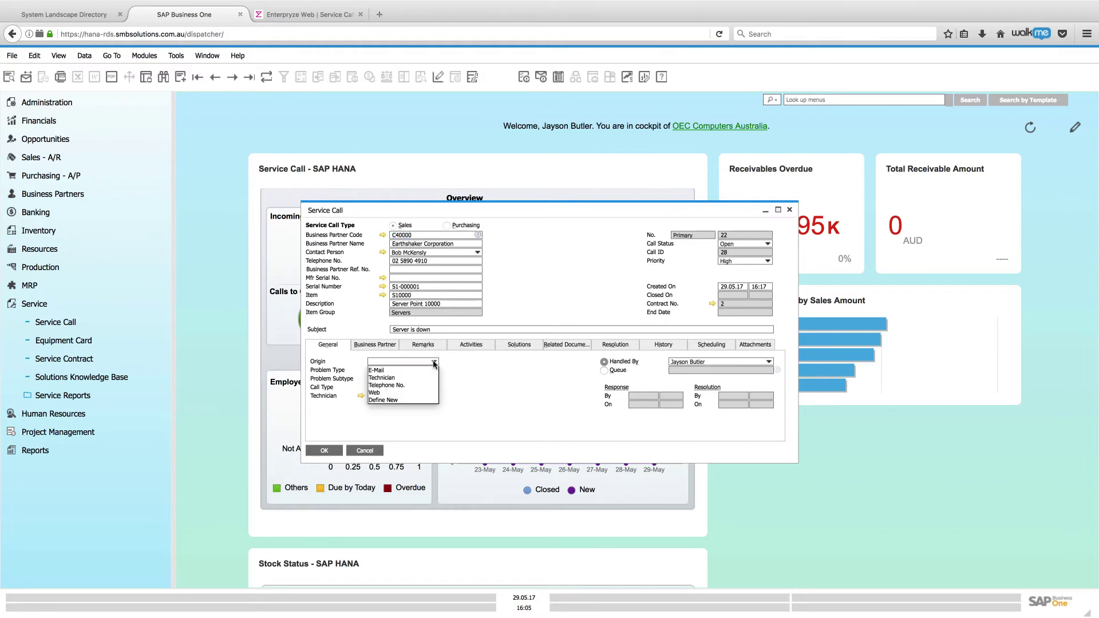
{"action": "left_click", "coordinate": [384, 385]}
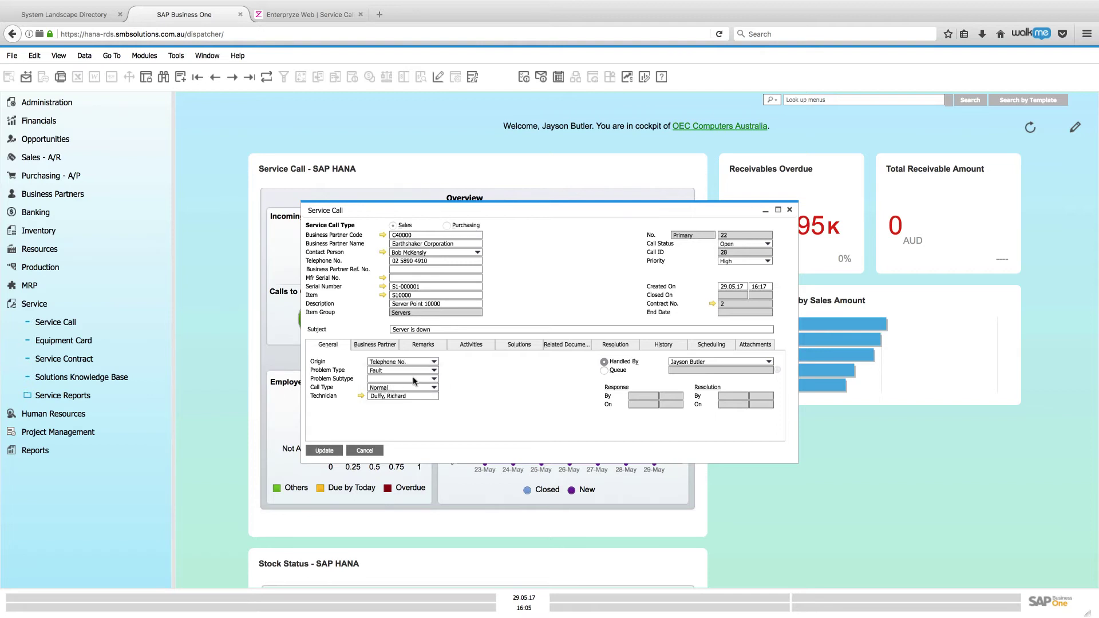
{"action": "left_click", "coordinate": [434, 380]}
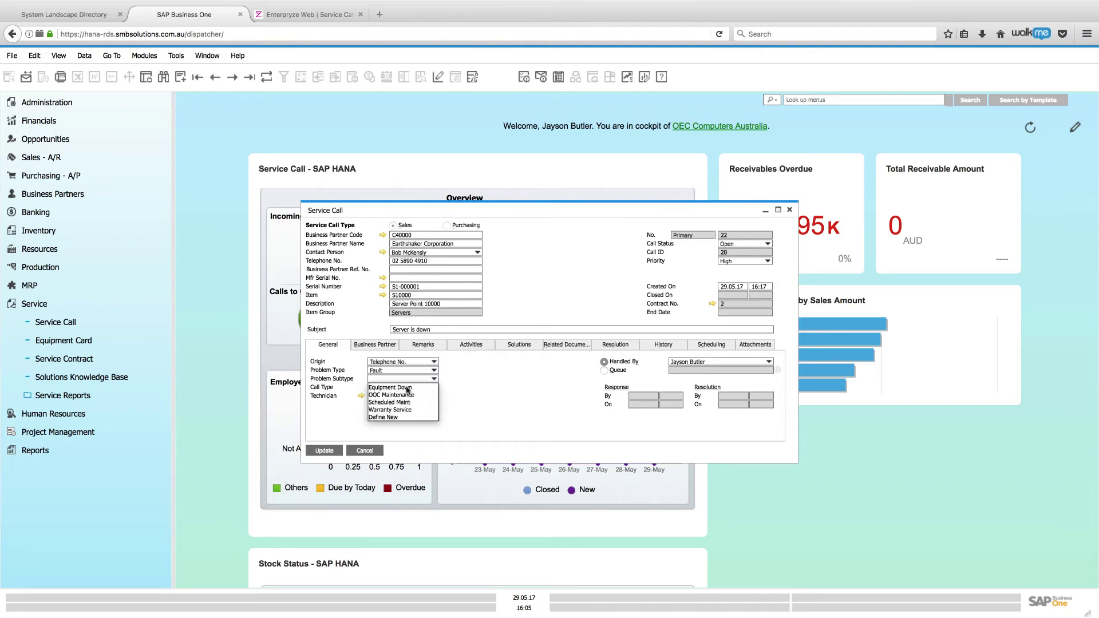
{"action": "left_click", "coordinate": [384, 388]}
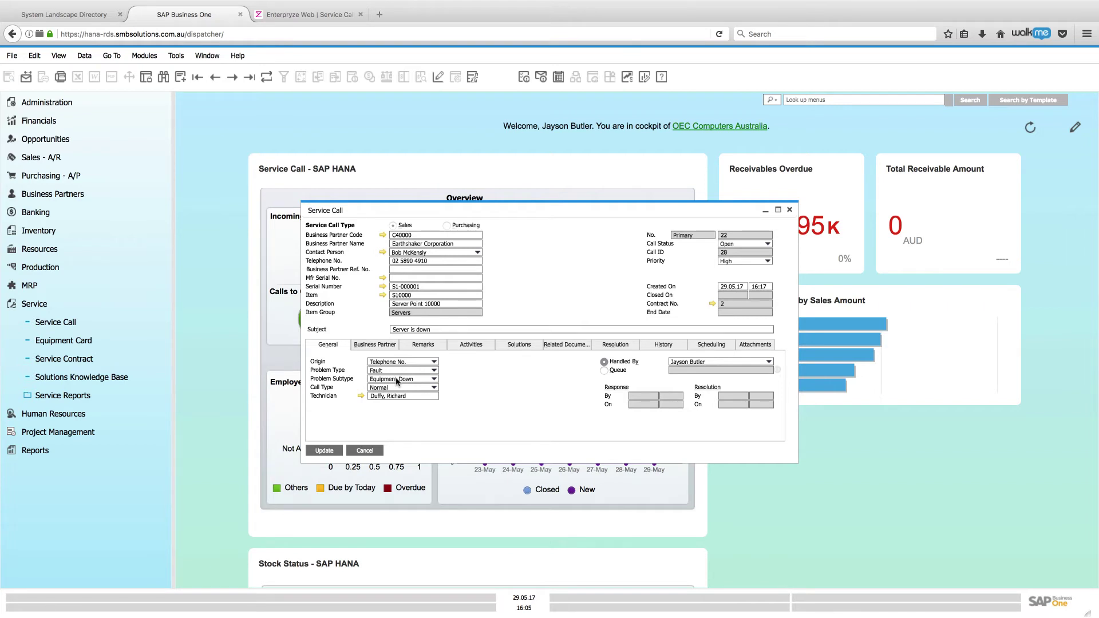
Step: Review the call's business partner details and remarks, then update service call 28
{"action": "left_click", "coordinate": [297, 15]}
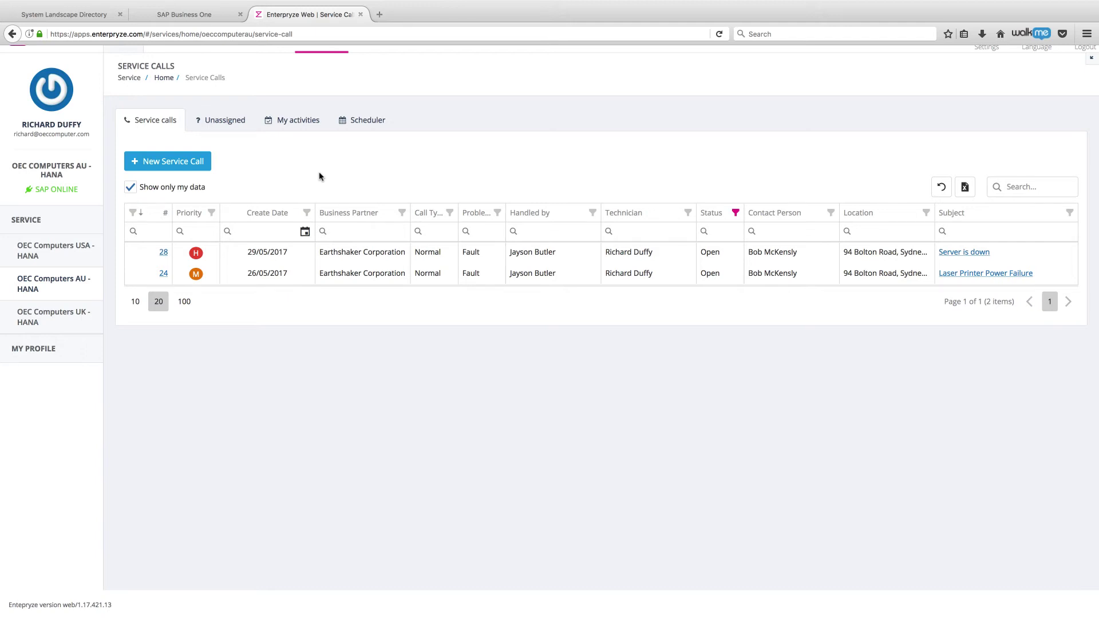
{"action": "left_click", "coordinate": [189, 15]}
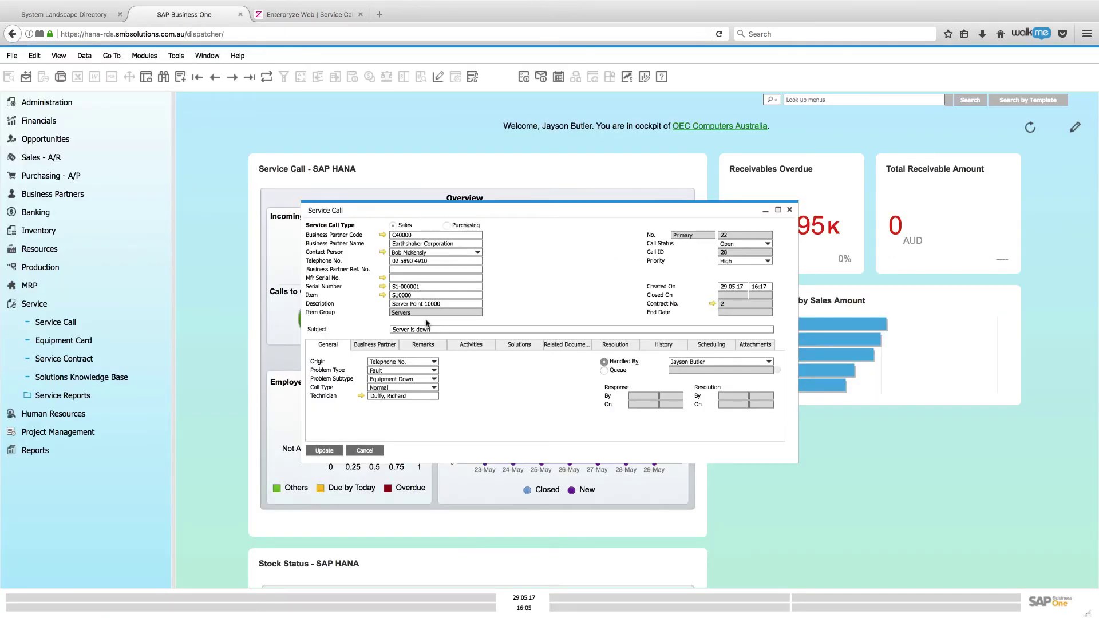
{"action": "left_click", "coordinate": [375, 346]}
{"action": "left_click", "coordinate": [424, 346]}
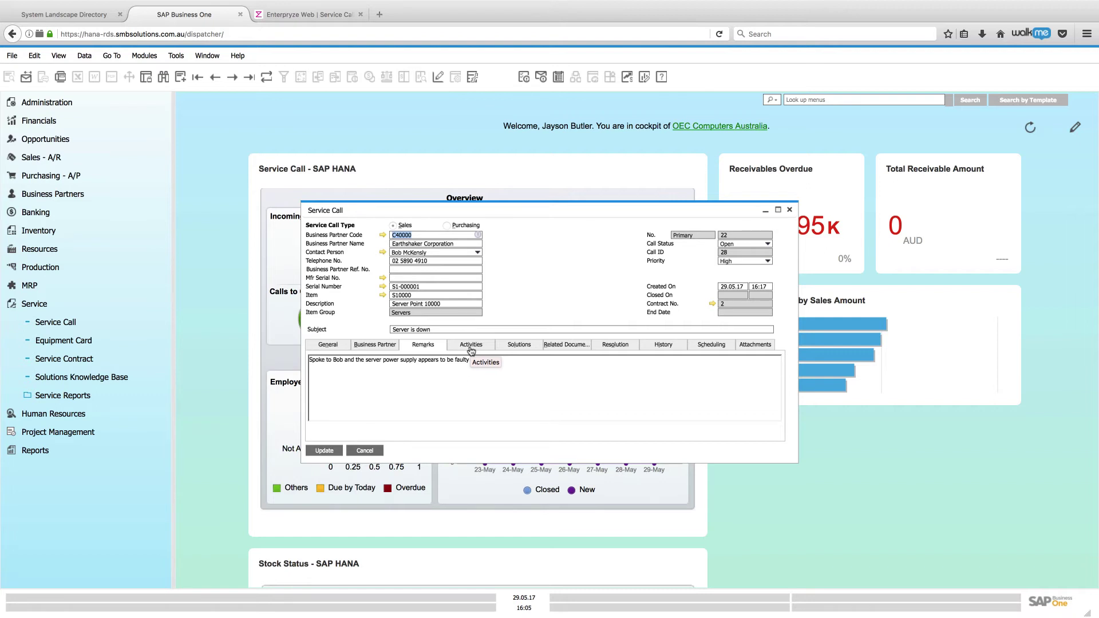
{"action": "left_click", "coordinate": [324, 451]}
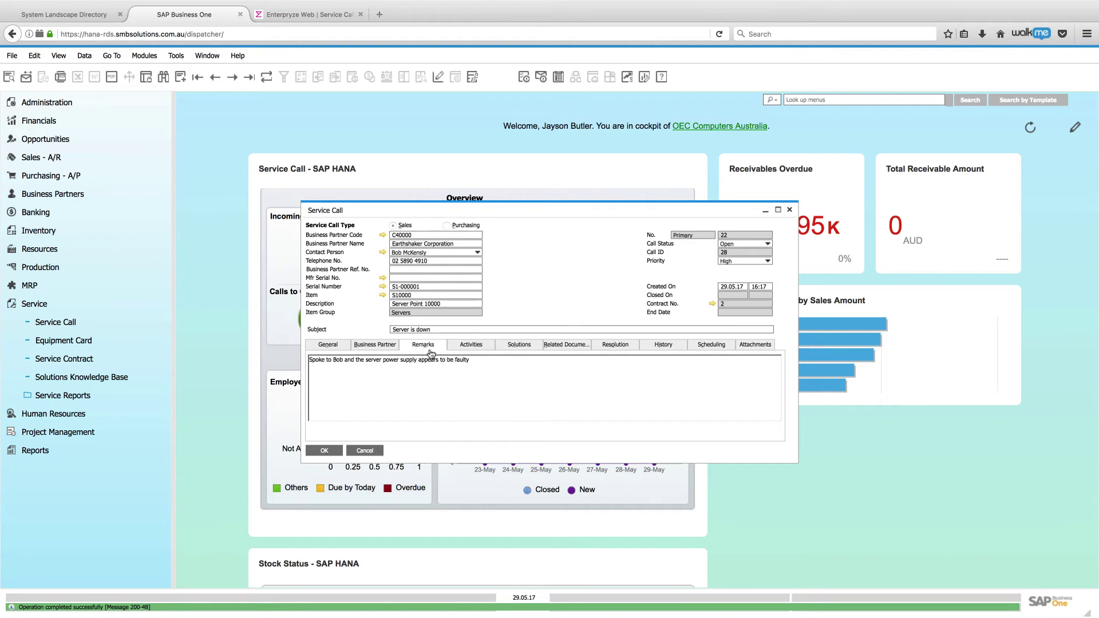
Step: Add a Note activity with subject Follow Up, assigned to the technician, remarked 'Validated initial assessment'
{"action": "left_click", "coordinate": [464, 346]}
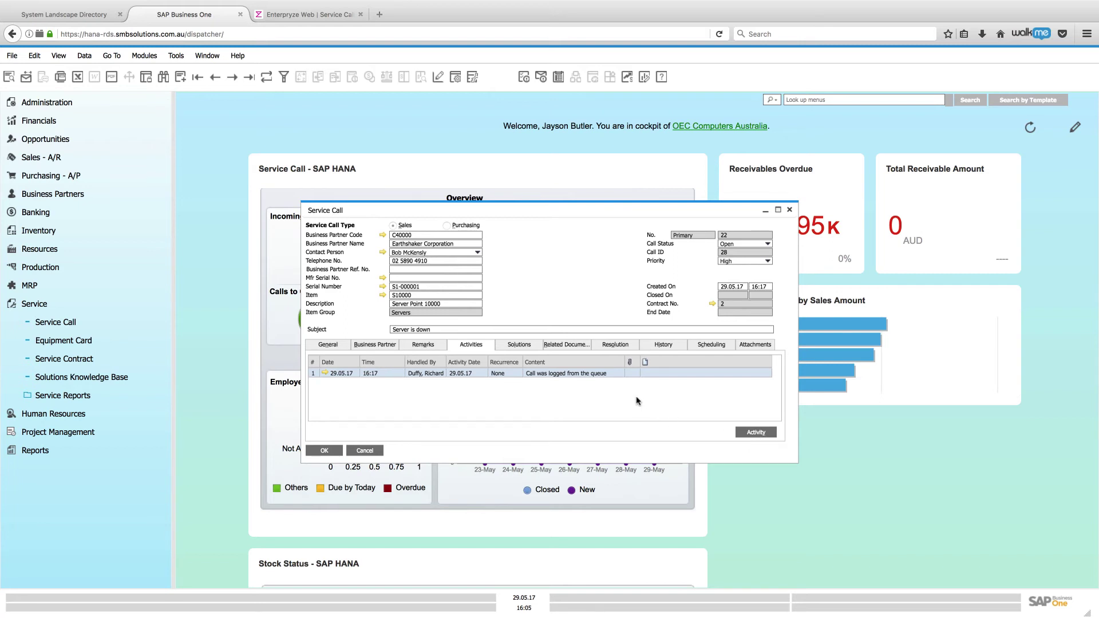
{"action": "right_click", "coordinate": [577, 283]}
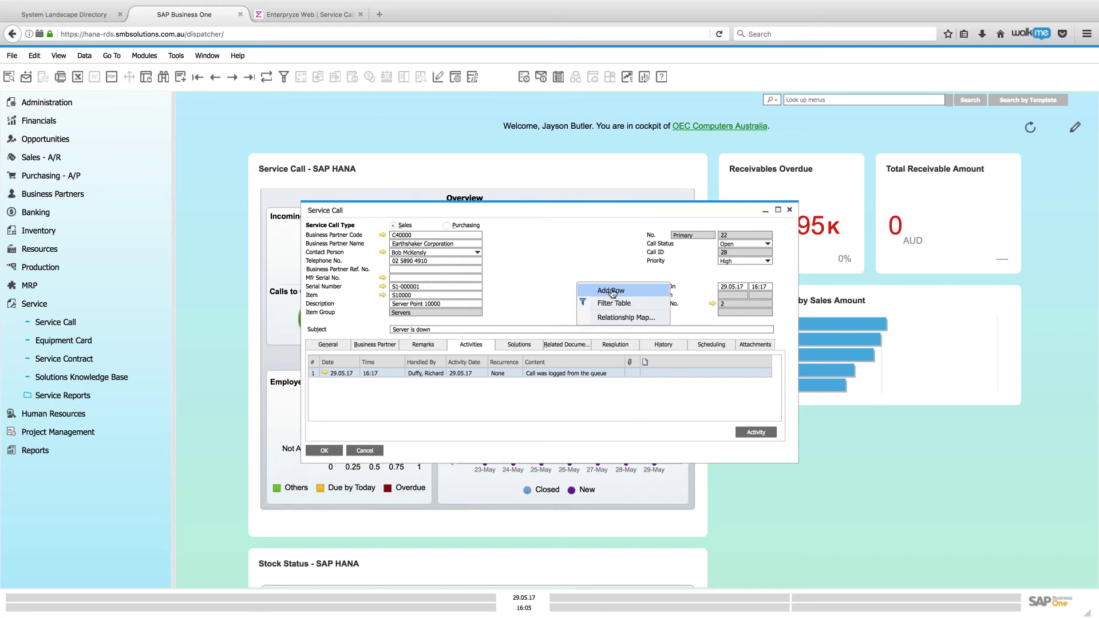
{"action": "left_click", "coordinate": [612, 293]}
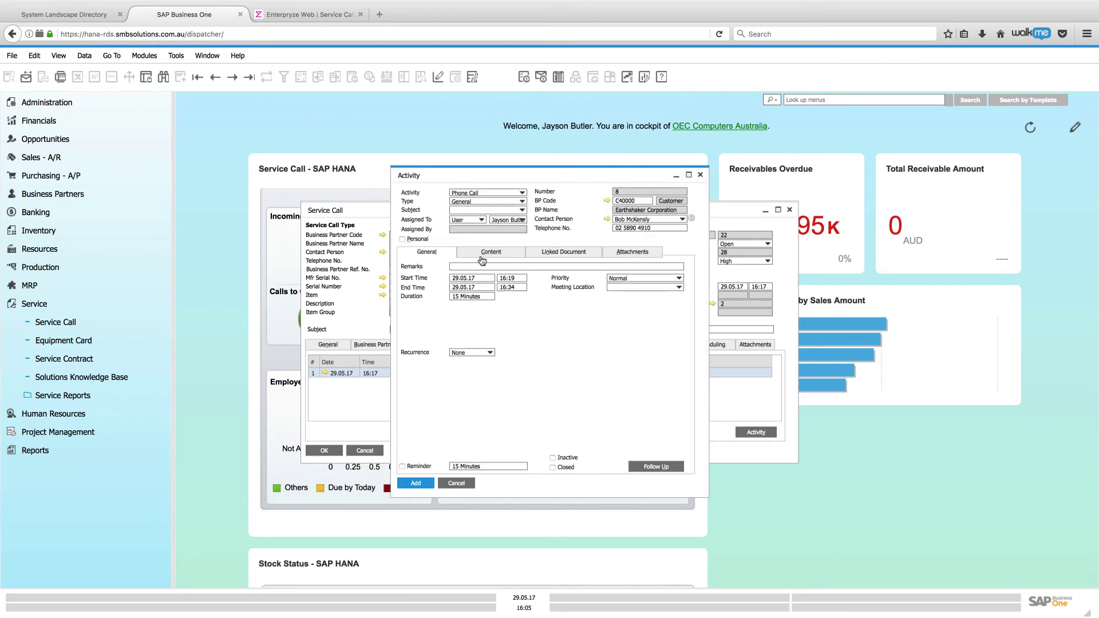
{"action": "left_click", "coordinate": [521, 192]}
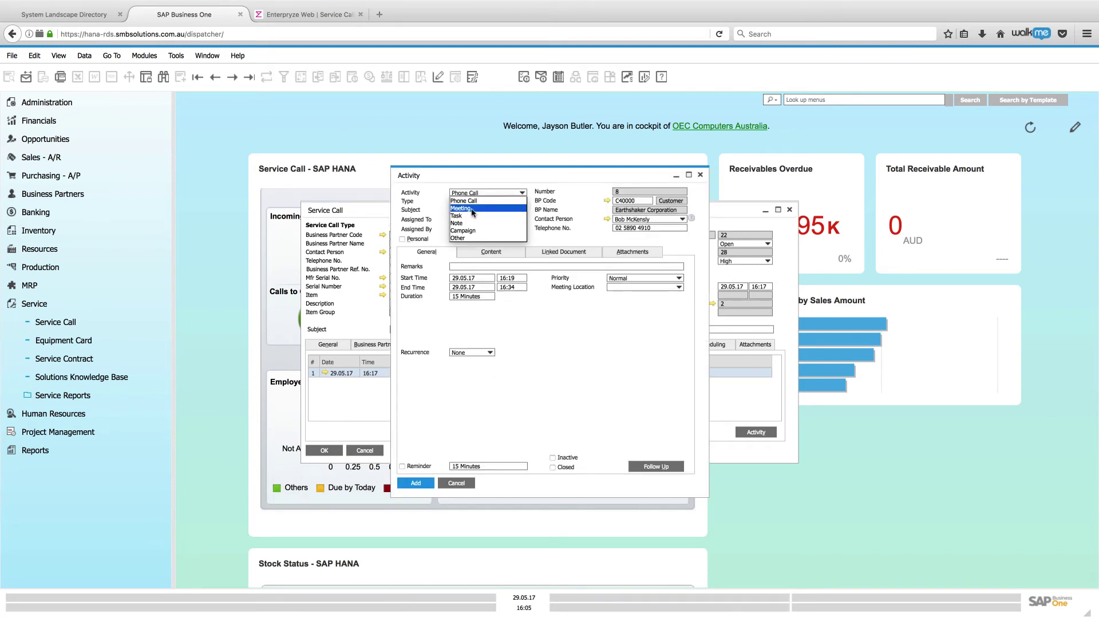
{"action": "left_click", "coordinate": [461, 224]}
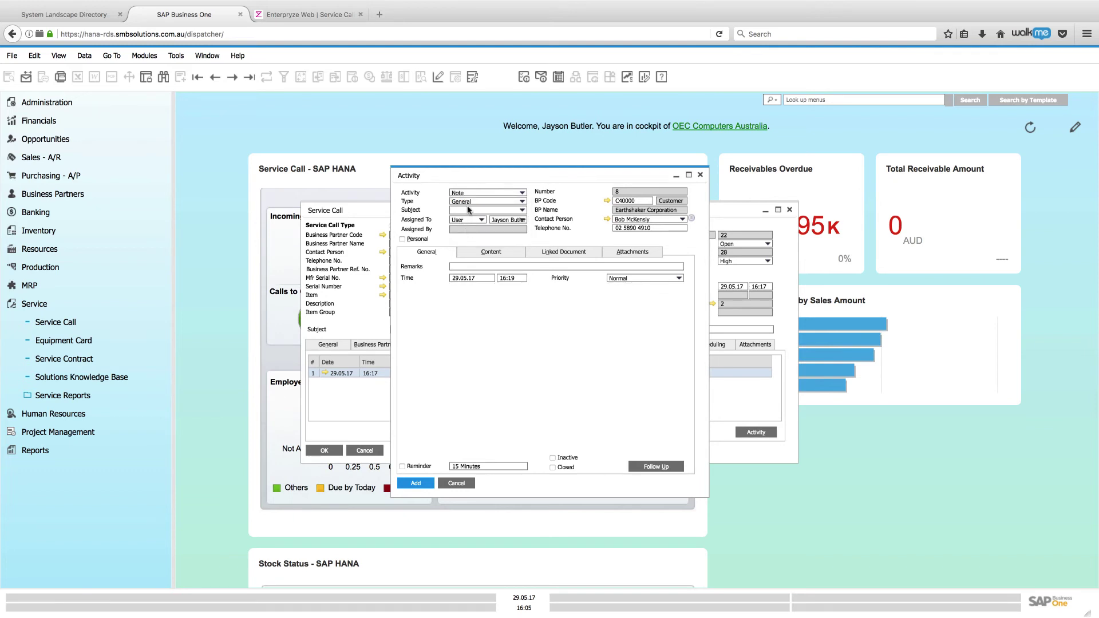
{"action": "left_click", "coordinate": [522, 213]}
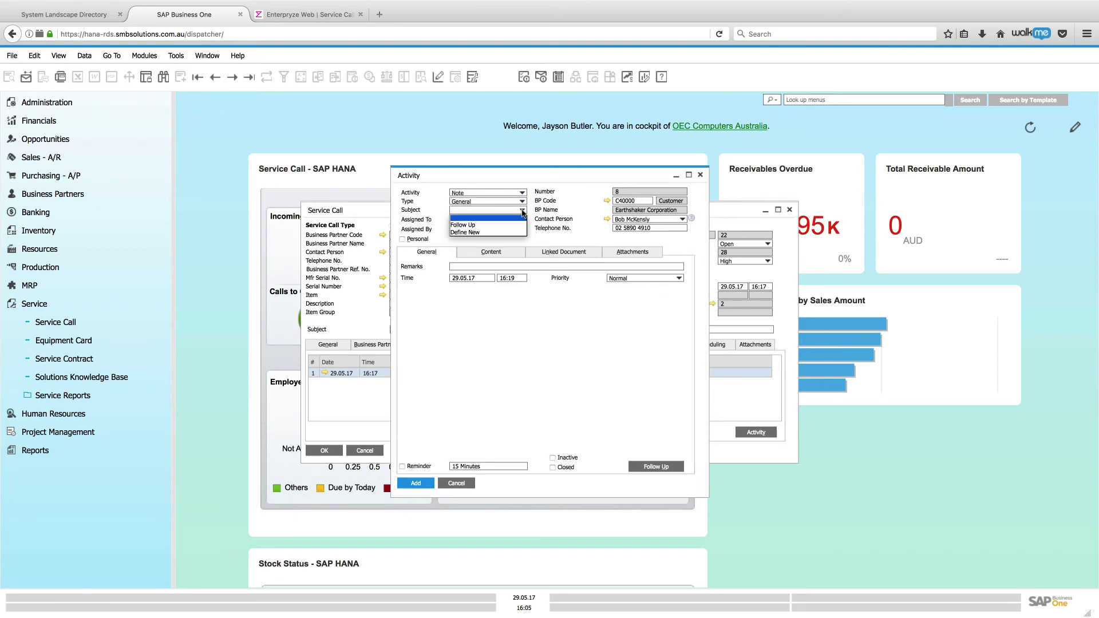
{"action": "left_click", "coordinate": [475, 225]}
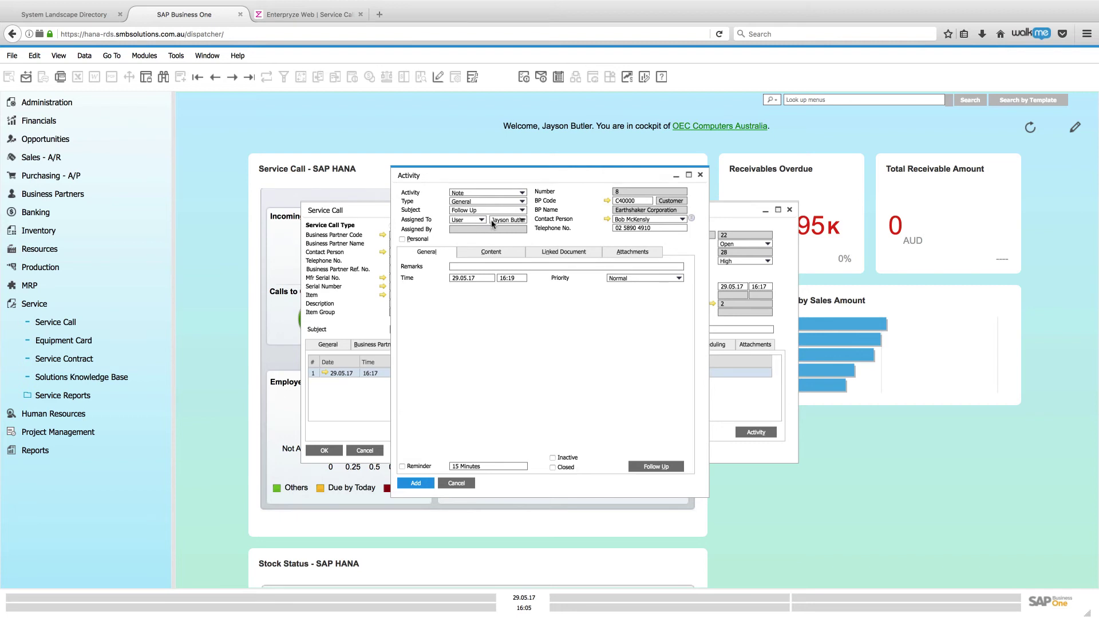
{"action": "left_click", "coordinate": [481, 220]}
{"action": "left_click", "coordinate": [468, 236]}
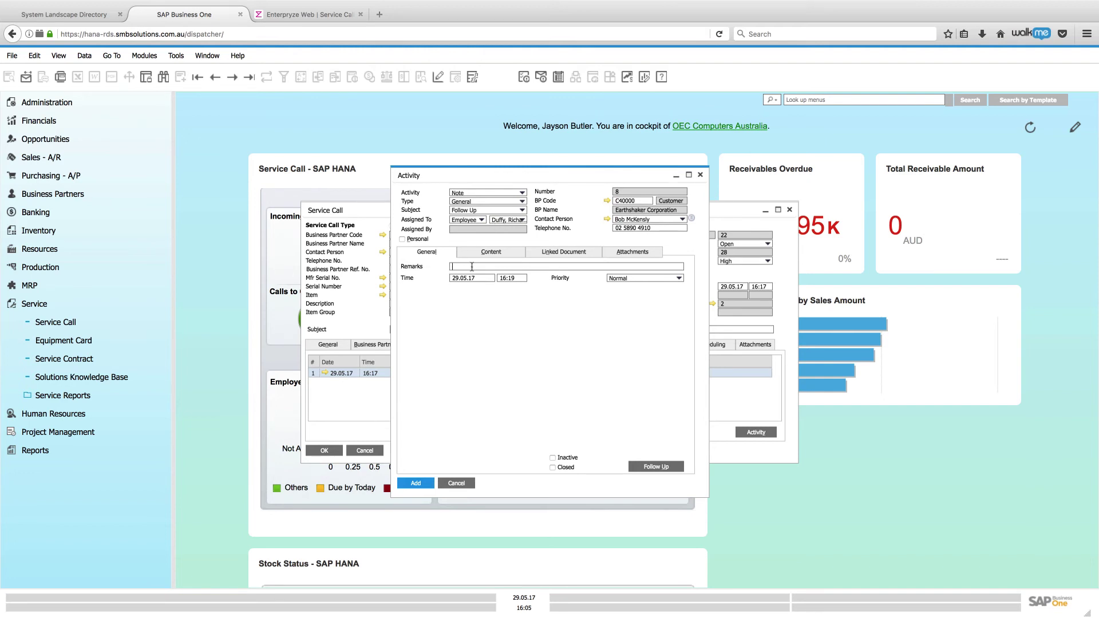
{"action": "type", "text": "Validated initial assessment"}
{"action": "left_click", "coordinate": [411, 484]}
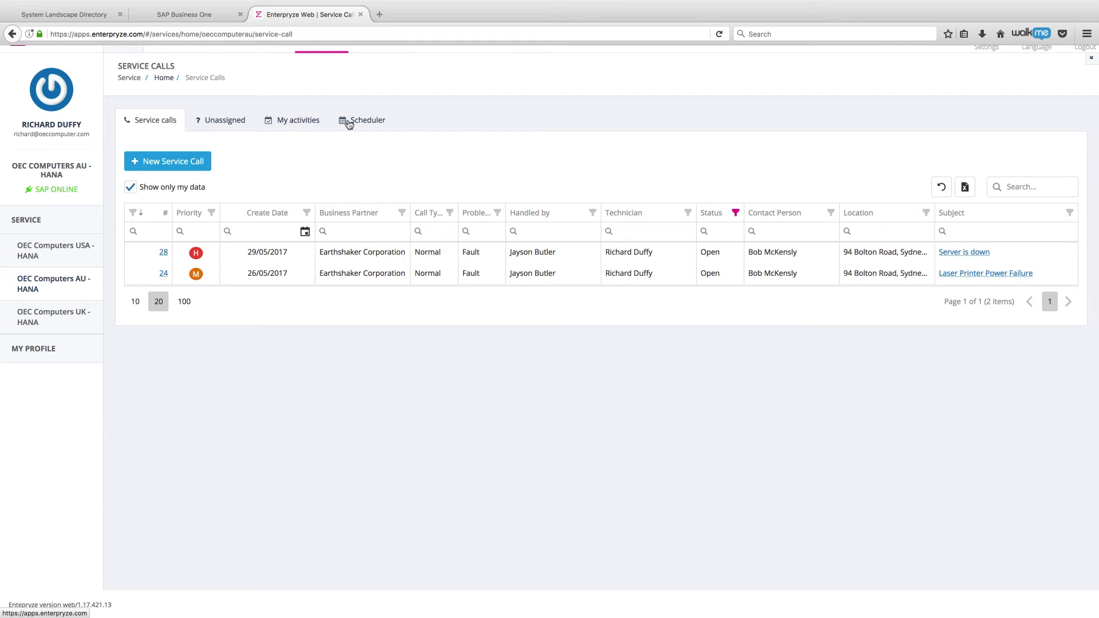
Step: Open the Scheduler and show the technician's work-week calendar
{"action": "left_click", "coordinate": [369, 120]}
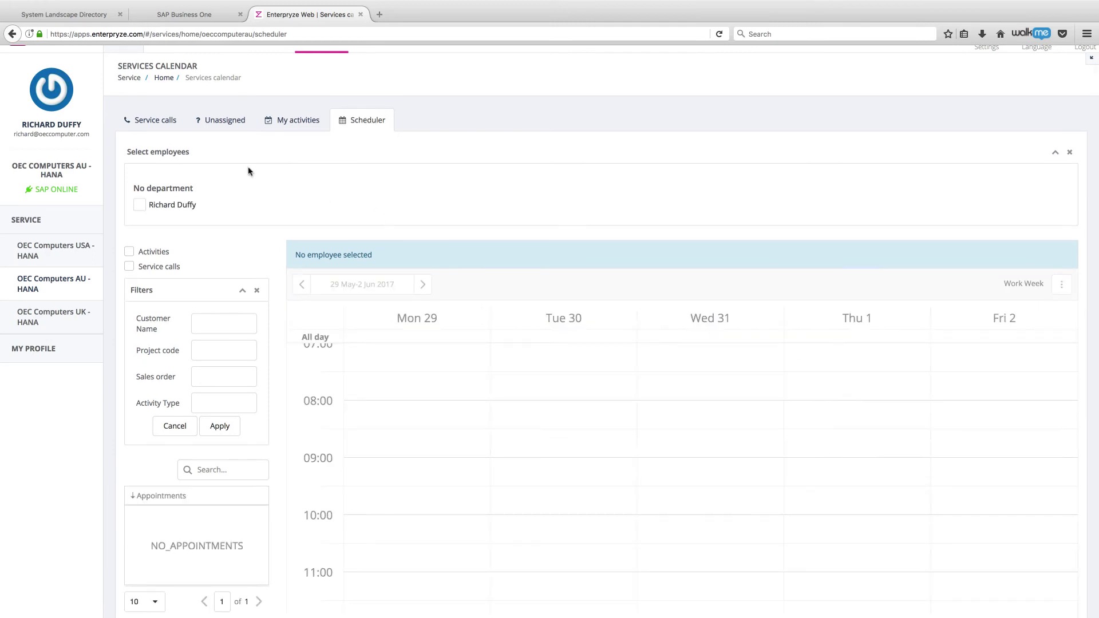
{"action": "scroll", "coordinate": [257, 174], "scroll_direction": "down", "scroll_amount": 1}
{"action": "scroll", "coordinate": [258, 171], "scroll_direction": "down", "scroll_amount": 1}
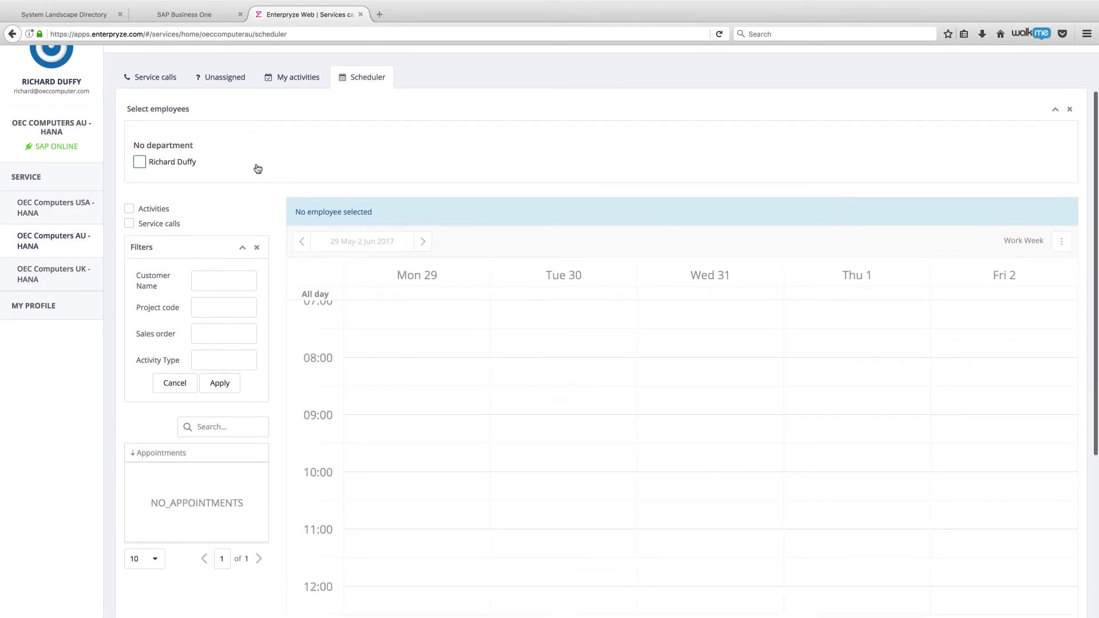
{"action": "left_click", "coordinate": [139, 163]}
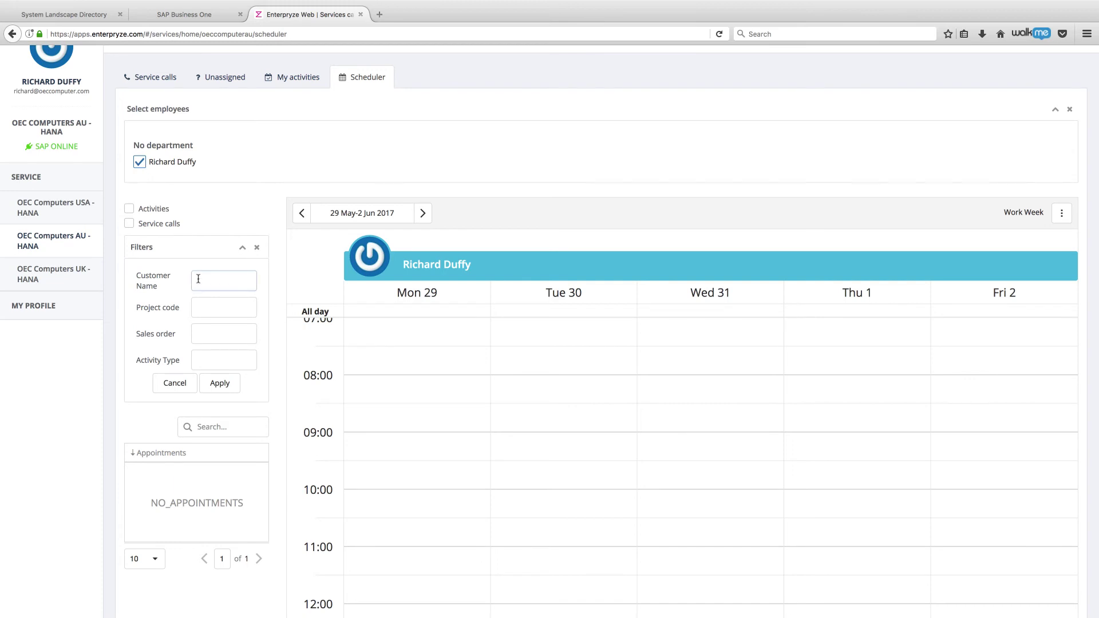
Step: List unscheduled service calls beside the calendar, with call 28 'Server is down' first
{"action": "scroll", "coordinate": [410, 303], "scroll_direction": "down", "scroll_amount": 10}
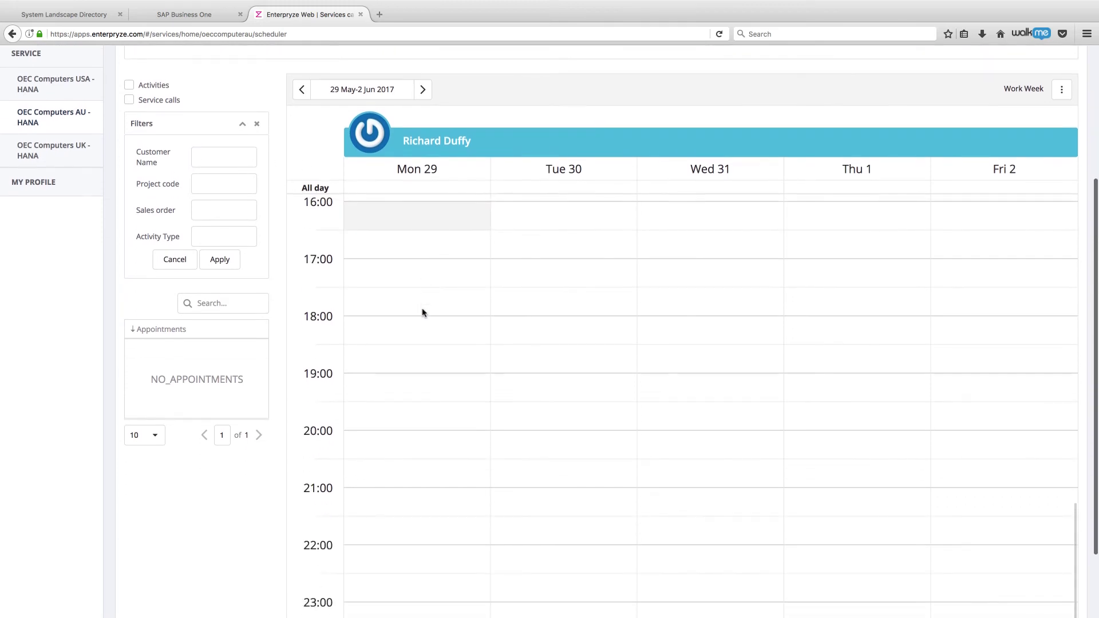
{"action": "scroll", "coordinate": [422, 313], "scroll_direction": "up", "scroll_amount": 4}
{"action": "scroll", "coordinate": [422, 313], "scroll_direction": "up", "scroll_amount": 10}
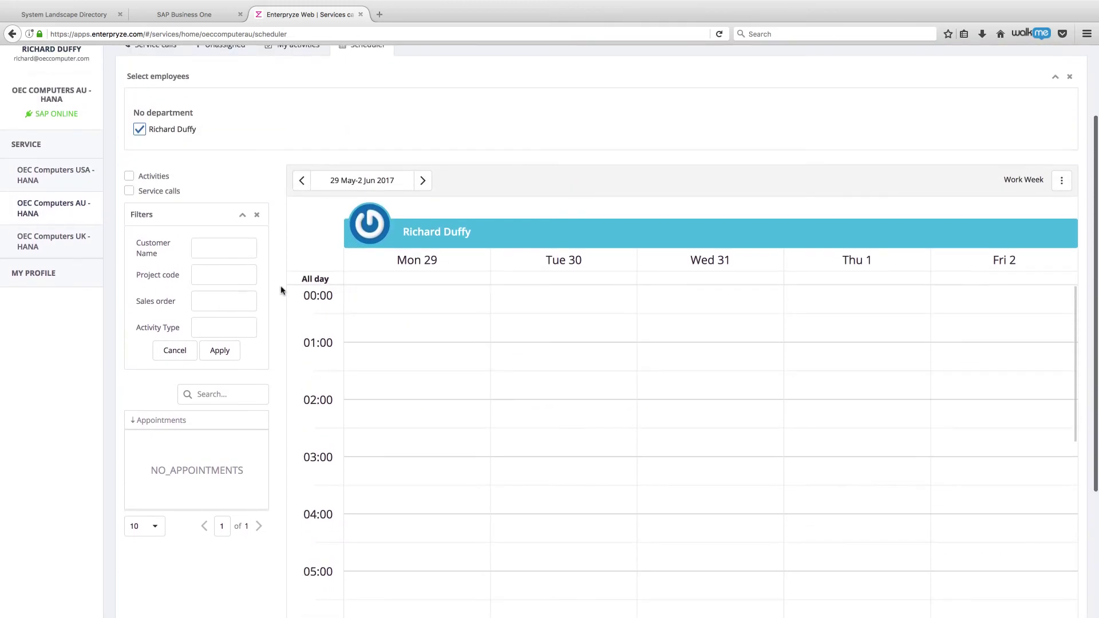
{"action": "left_click", "coordinate": [128, 191]}
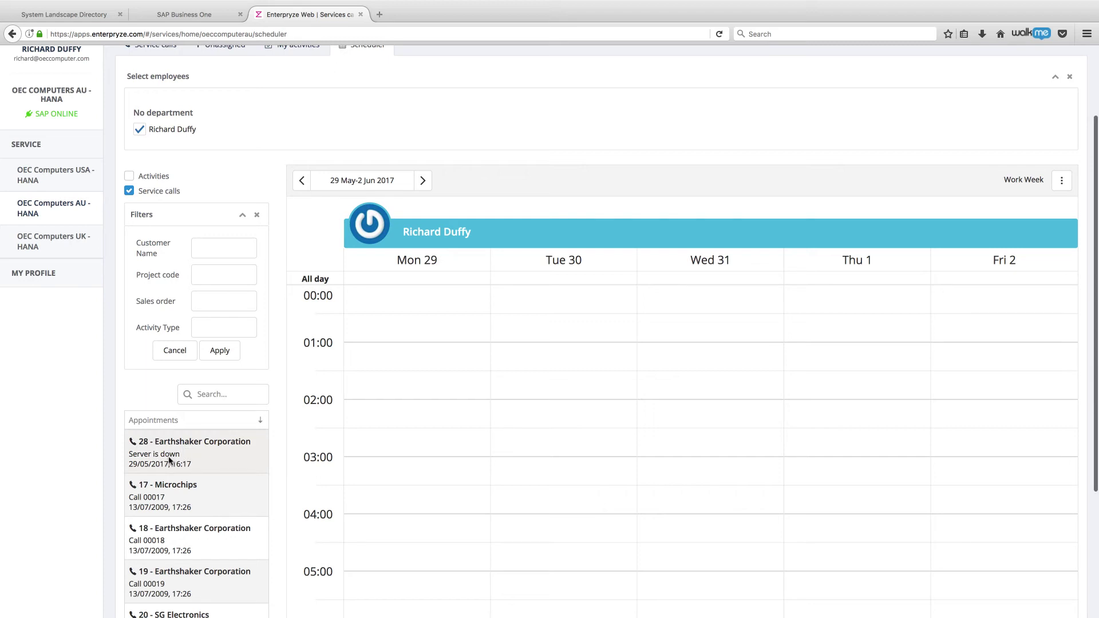
{"action": "scroll", "coordinate": [524, 331], "scroll_direction": "down", "scroll_amount": 5}
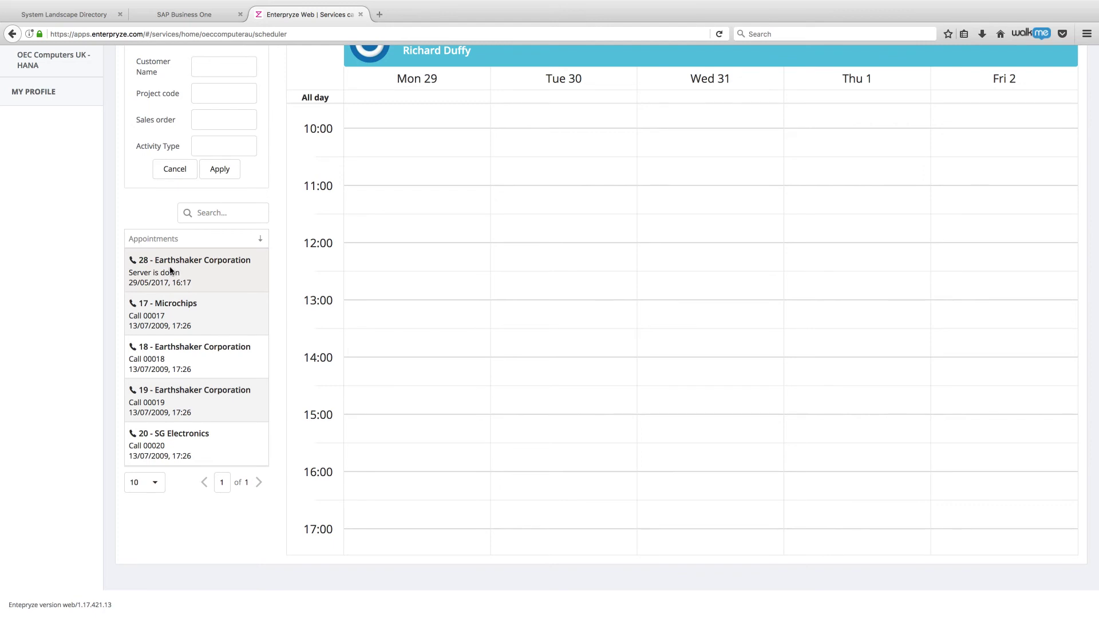
{"action": "scroll", "coordinate": [446, 249], "scroll_direction": "up", "scroll_amount": 6}
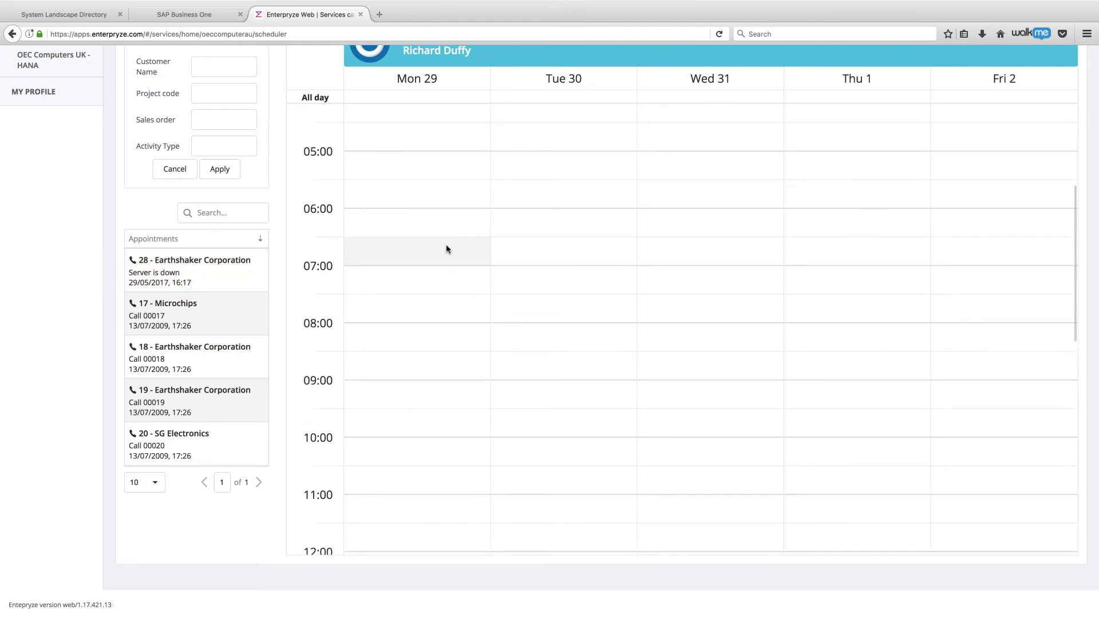
{"action": "scroll", "coordinate": [446, 249], "scroll_direction": "down", "scroll_amount": 3}
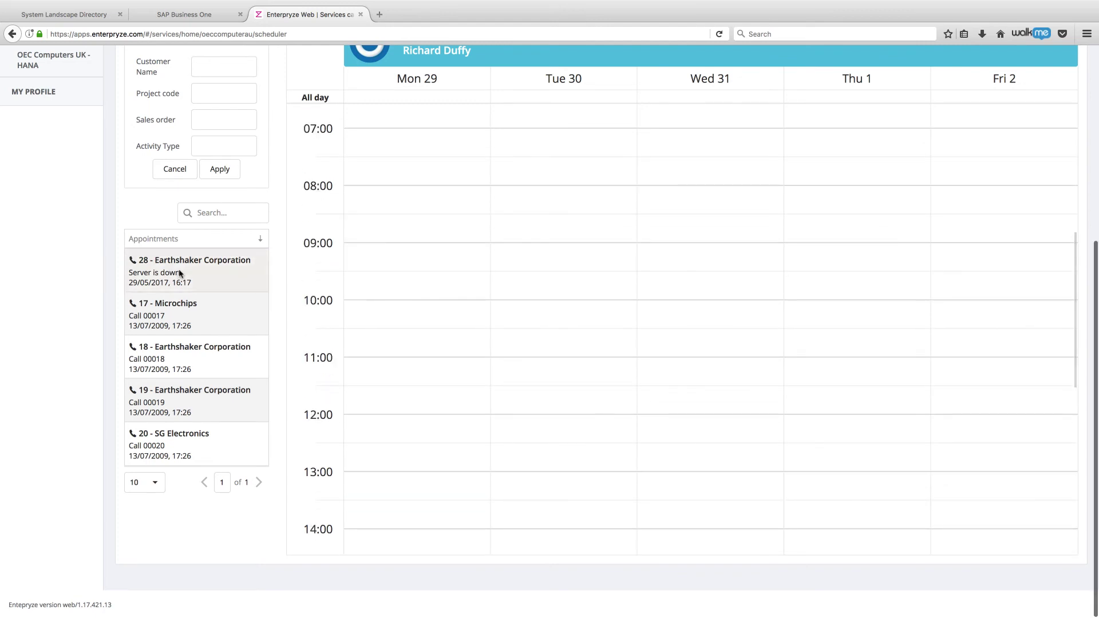
Step: Schedule call 28 'Server is down' on Tuesday 30 at 09:00 and dismiss the confirmation
{"action": "left_click_drag", "start_coordinate": [171, 271], "coordinate": [549, 263]}
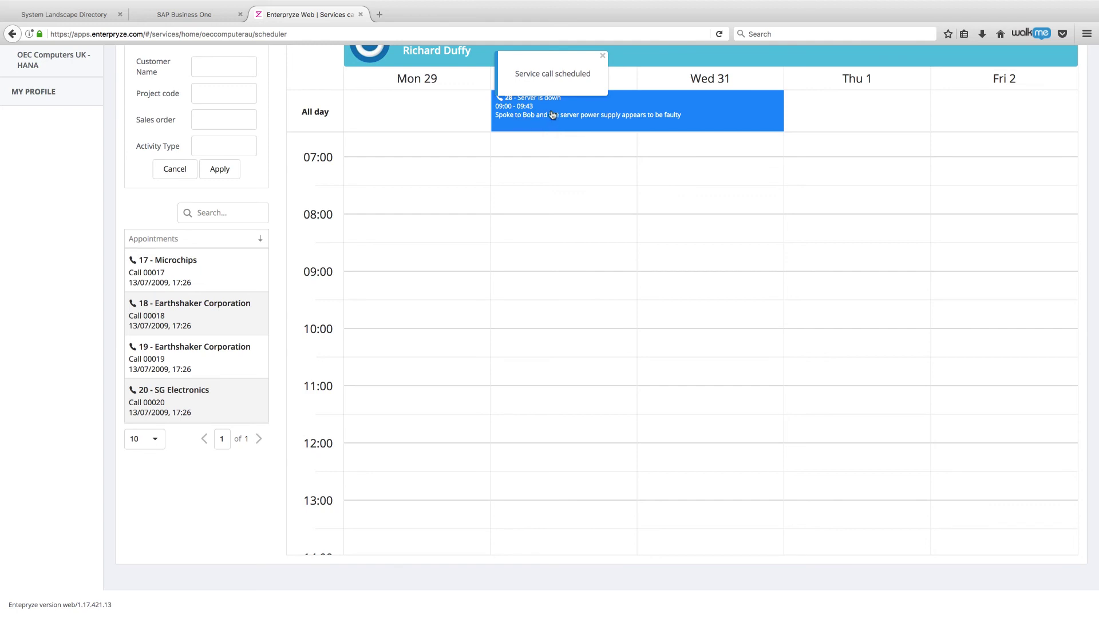
{"action": "left_click", "coordinate": [602, 55]}
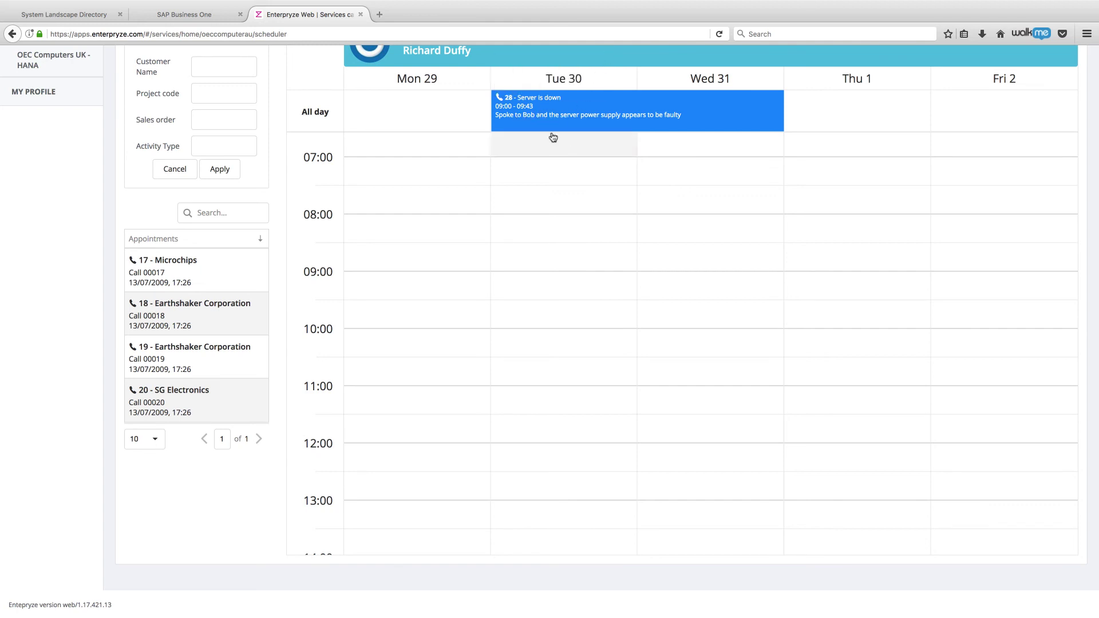